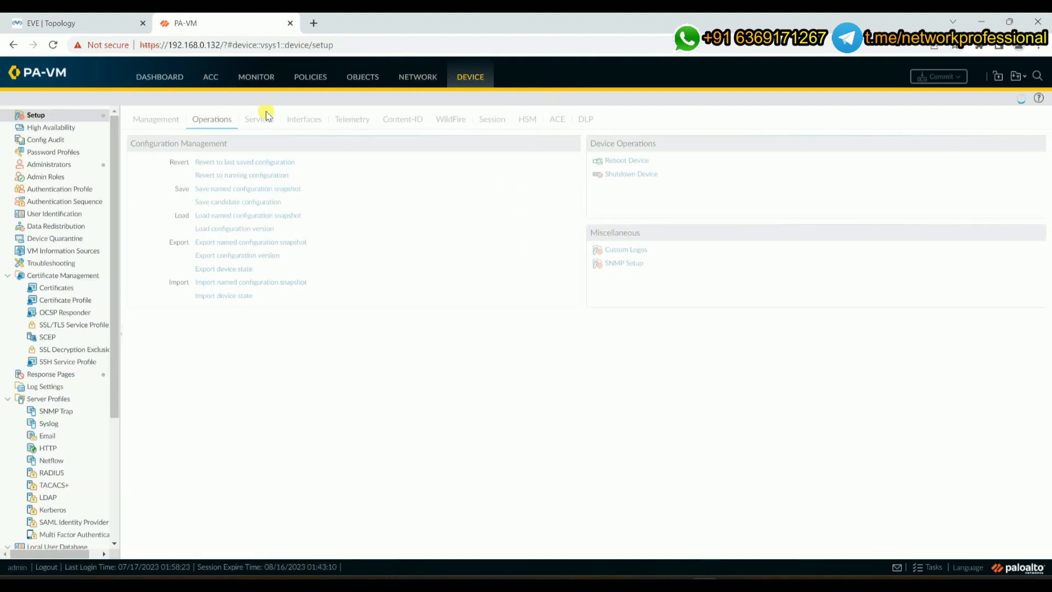
Open the firewall's dashboard and look over its widgets from General Information down to Config Logs.
{"action": "left_click", "coordinate": [158, 76]}
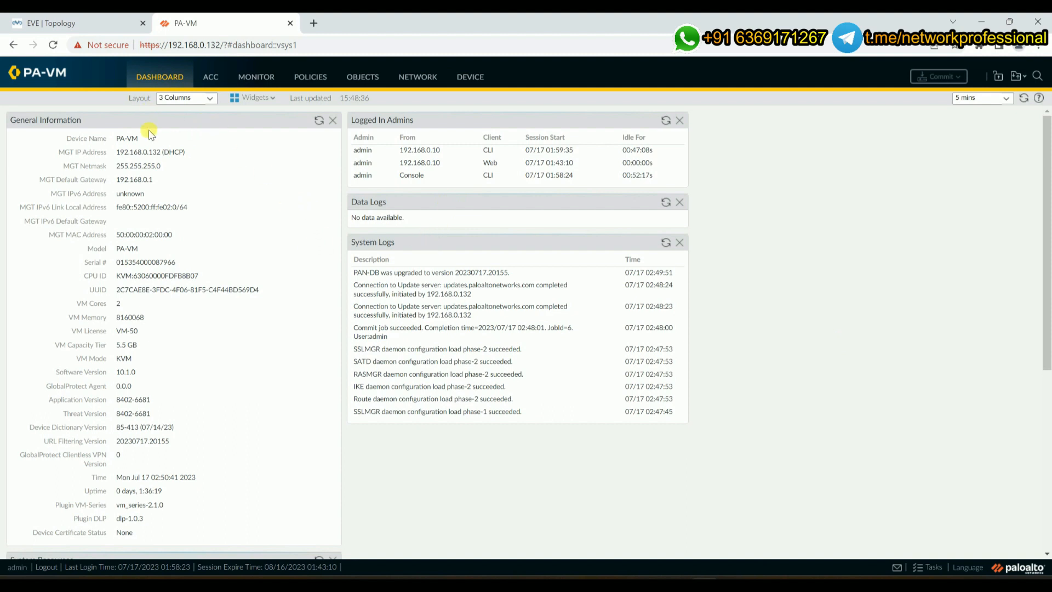
{"action": "scroll", "coordinate": [406, 425], "scroll_direction": "down", "scroll_amount": 5}
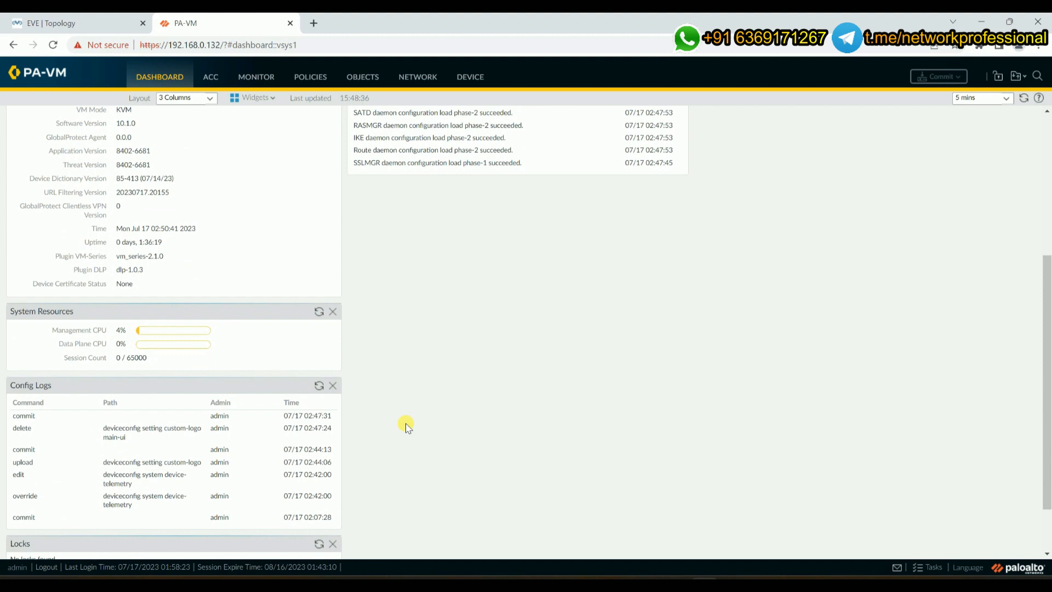
{"action": "scroll", "coordinate": [405, 425], "scroll_direction": "up", "scroll_amount": 4}
{"action": "scroll", "coordinate": [406, 425], "scroll_direction": "up", "scroll_amount": 1}
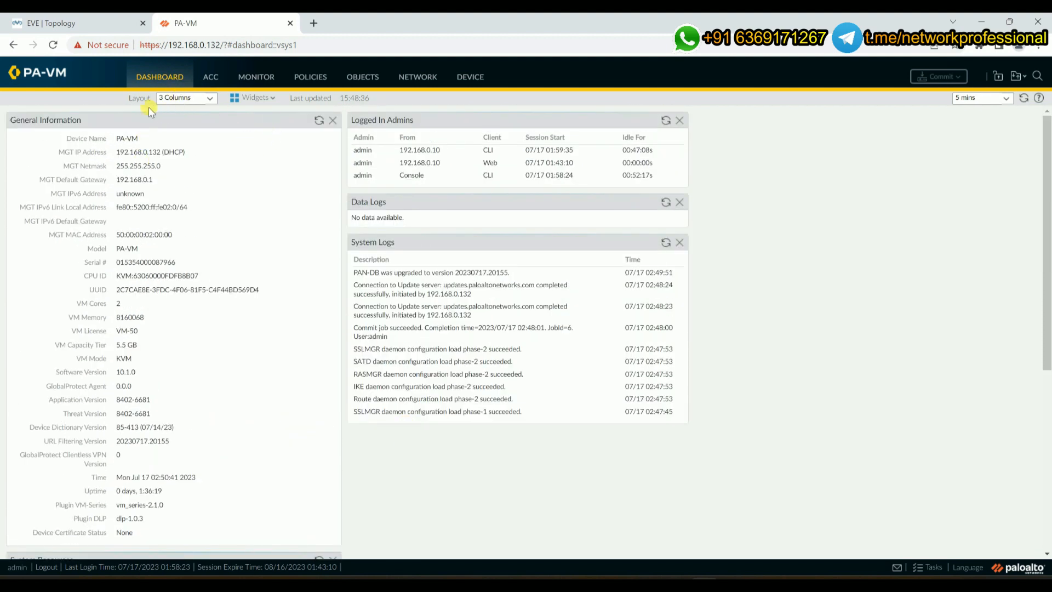
{"action": "scroll", "coordinate": [706, 422], "scroll_direction": "down", "scroll_amount": 1}
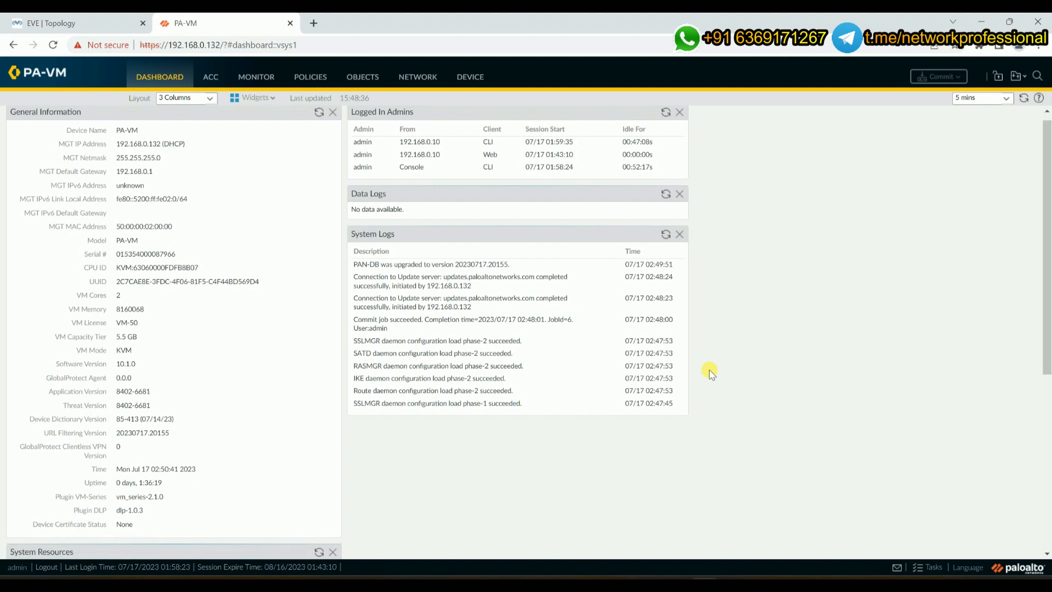
{"action": "scroll", "coordinate": [384, 274], "scroll_direction": "up", "scroll_amount": 1}
Try the dashboard in a 2 Columns layout, and restore the 3 Columns layout.
{"action": "left_click", "coordinate": [190, 101]}
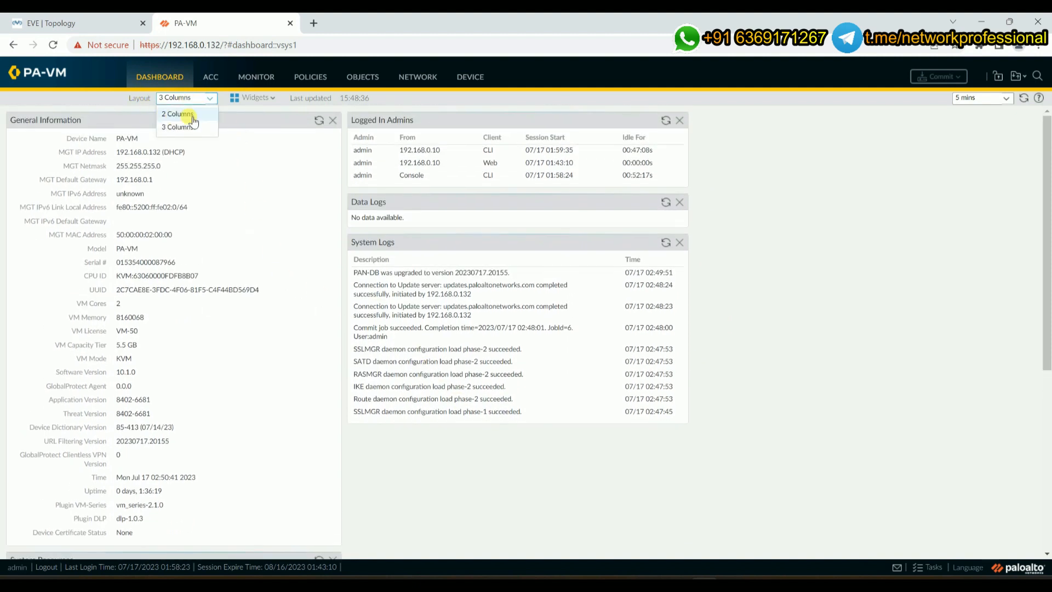
{"action": "left_click", "coordinate": [180, 113]}
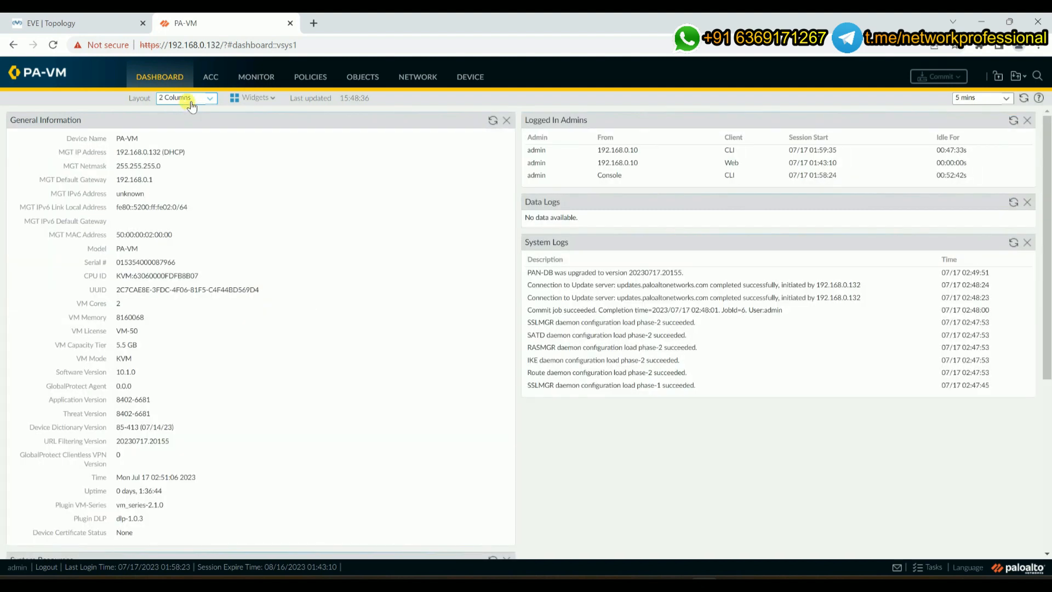
{"action": "left_click", "coordinate": [191, 104]}
{"action": "left_click", "coordinate": [176, 125]}
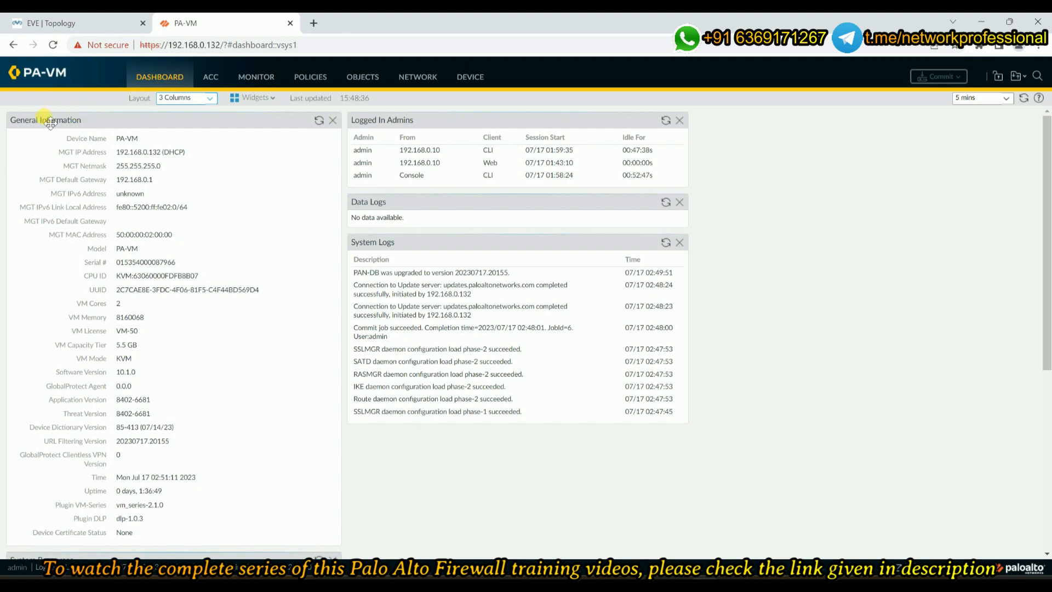
Examine the management IP address, serial number, CPU ID, UUID and VM license in the General Information widget.
{"action": "scroll", "coordinate": [176, 186], "scroll_direction": "down", "scroll_amount": 1}
{"action": "scroll", "coordinate": [176, 186], "scroll_direction": "up", "scroll_amount": 1}
{"action": "left_click_drag", "start_coordinate": [161, 152], "coordinate": [120, 158]}
{"action": "left_click", "coordinate": [187, 162]}
{"action": "scroll", "coordinate": [125, 206], "scroll_direction": "down", "scroll_amount": 1}
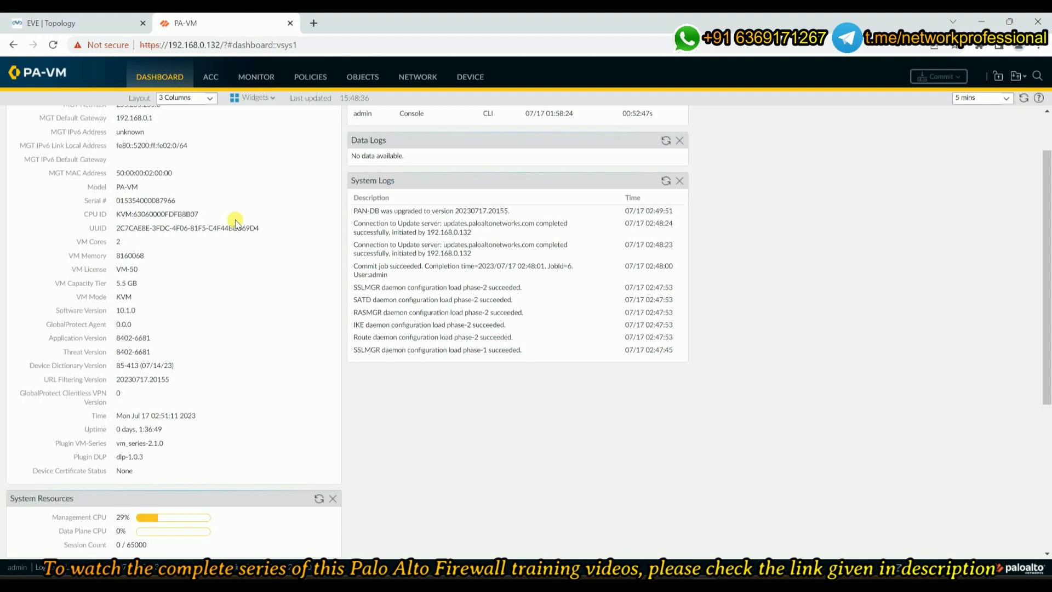
{"action": "mouse_move", "coordinate": [270, 225]}
{"action": "left_mouse_down"}
{"action": "mouse_move", "coordinate": [133, 206]}
{"action": "mouse_move", "coordinate": [267, 229]}
{"action": "left_mouse_up"}
{"action": "left_click", "coordinate": [133, 206]}
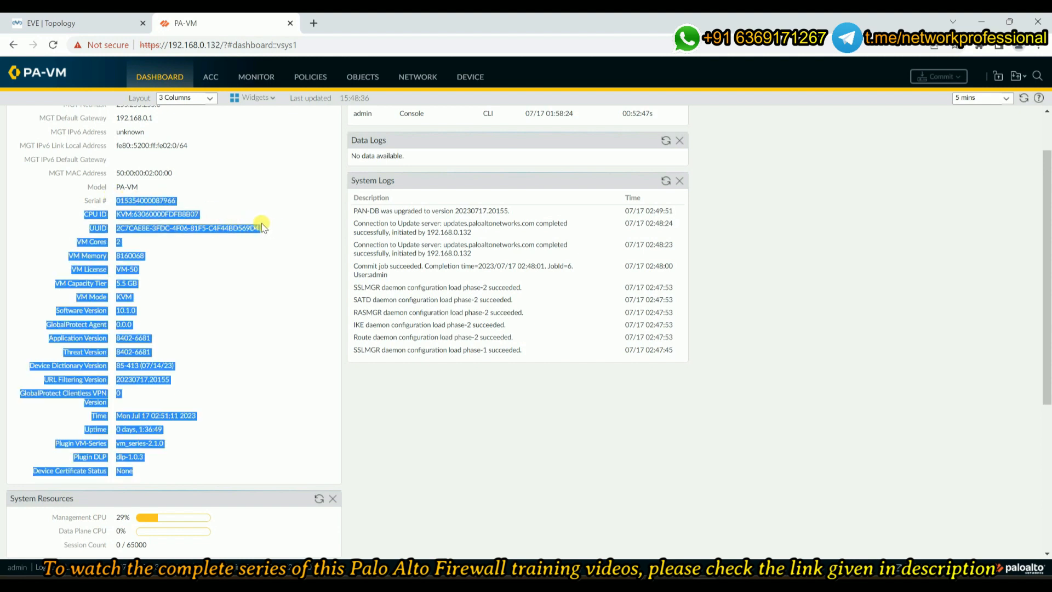
{"action": "left_click", "coordinate": [190, 217]}
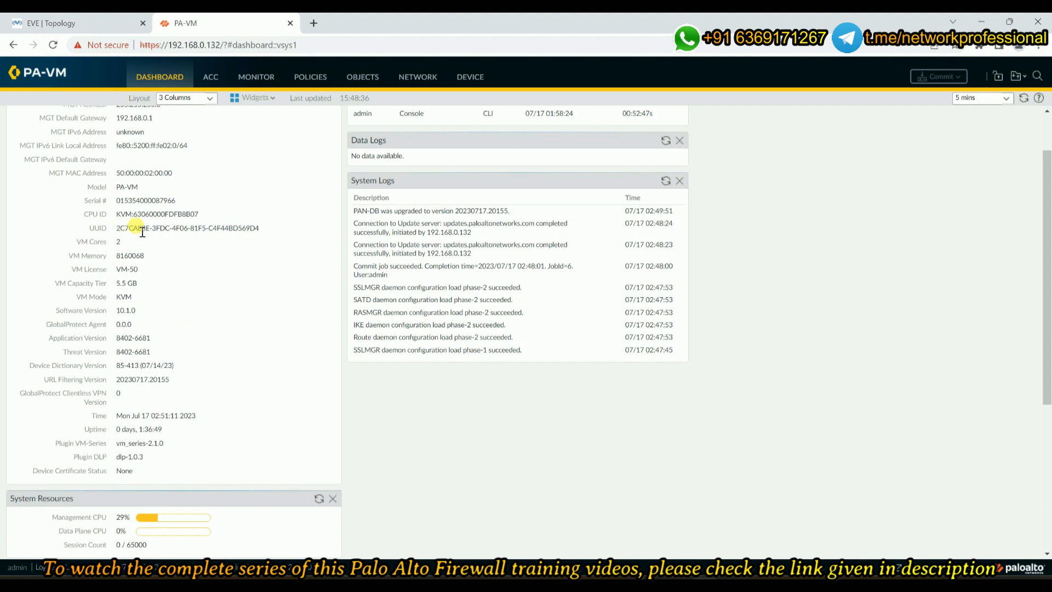
{"action": "double_click", "coordinate": [131, 269]}
{"action": "left_click", "coordinate": [153, 276]}
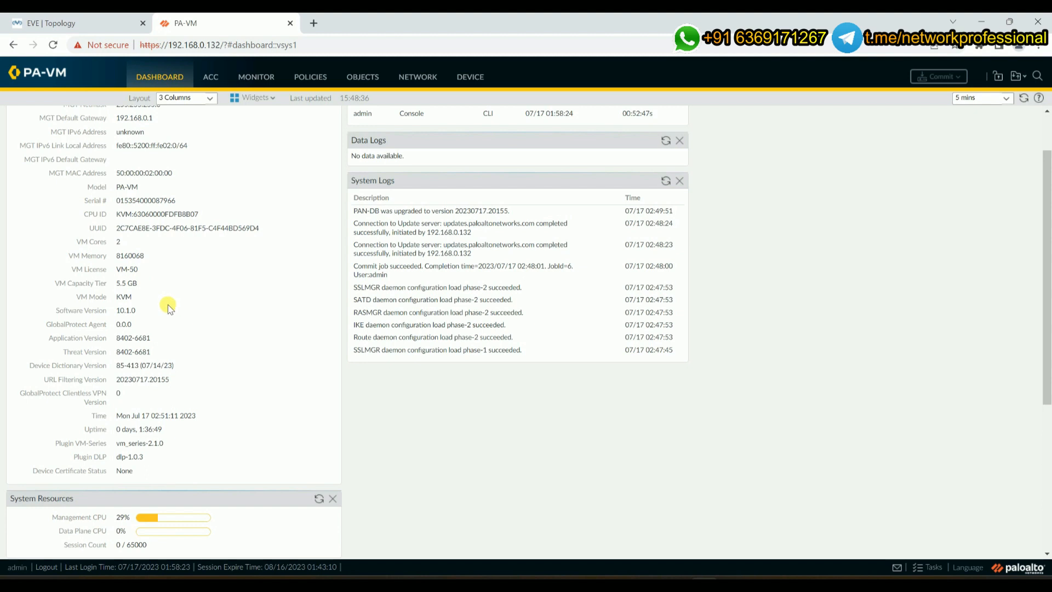
Examine the software, application, threat and URL filtering versions and the uptime in the General Information widget.
{"action": "scroll", "coordinate": [165, 311], "scroll_direction": "down", "scroll_amount": 1}
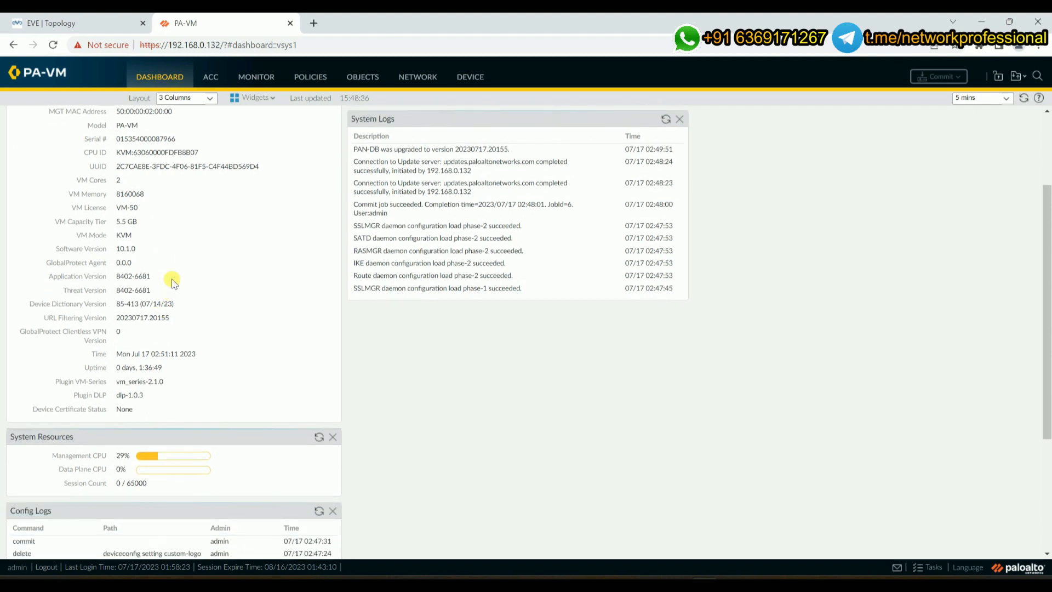
{"action": "double_click", "coordinate": [125, 249]}
{"action": "left_click", "coordinate": [118, 249]}
{"action": "scroll", "coordinate": [70, 287], "scroll_direction": "down", "scroll_amount": 1}
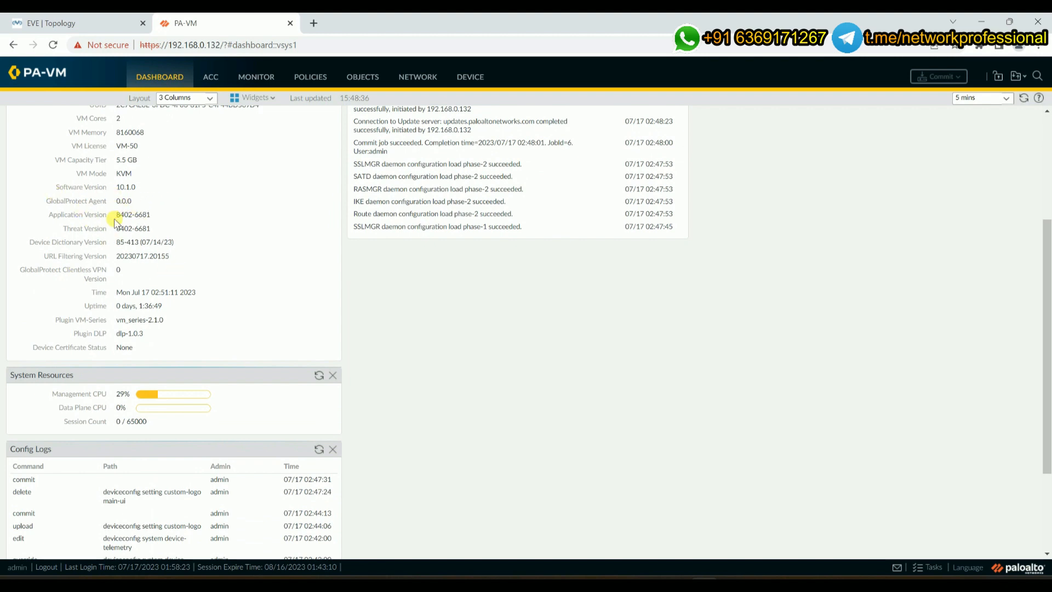
{"action": "left_click_drag", "start_coordinate": [157, 215], "coordinate": [99, 228]}
{"action": "scroll", "coordinate": [229, 301], "scroll_direction": "down", "scroll_amount": 1}
{"action": "scroll", "coordinate": [229, 302], "scroll_direction": "down", "scroll_amount": 1}
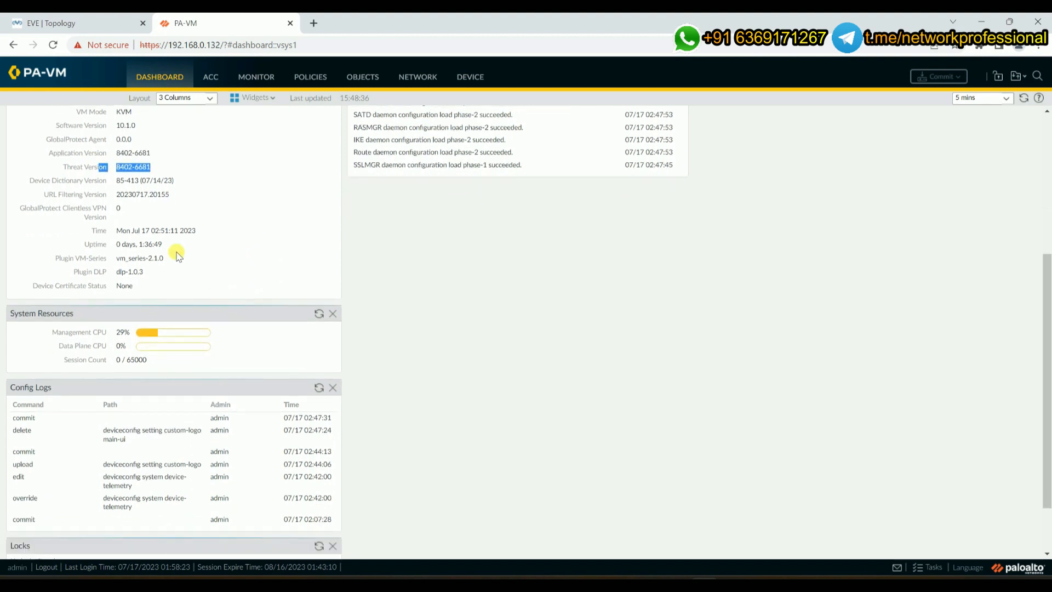
{"action": "left_click_drag", "start_coordinate": [116, 194], "coordinate": [160, 192]}
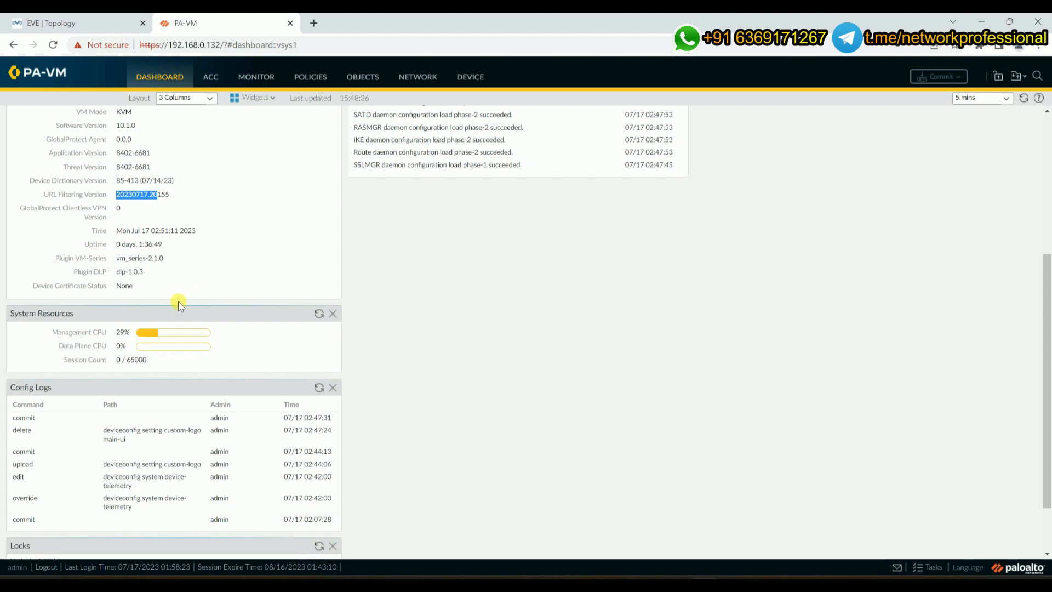
{"action": "left_click_drag", "start_coordinate": [115, 244], "coordinate": [163, 245]}
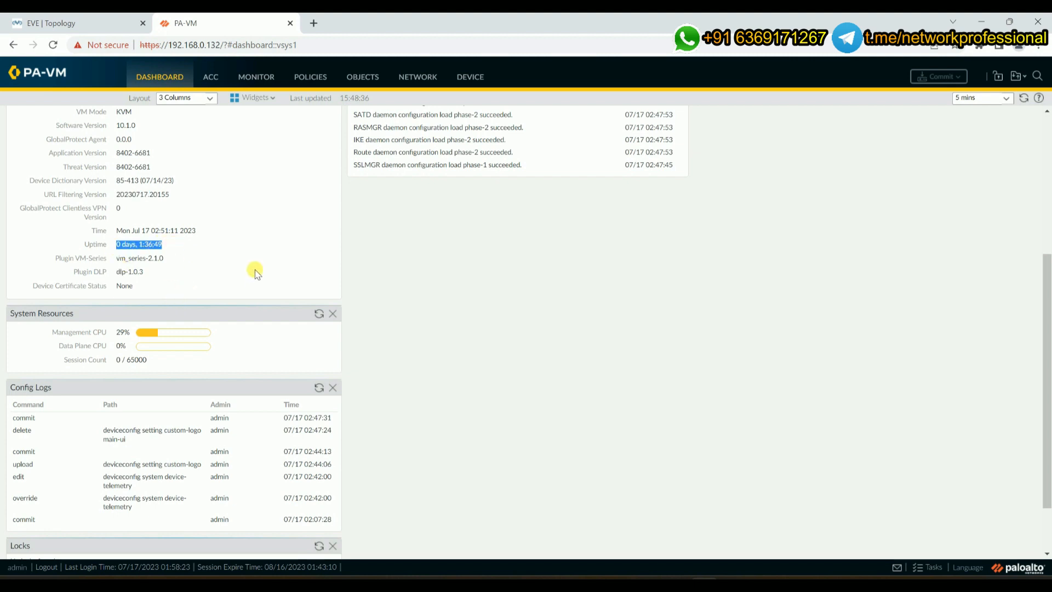
{"action": "left_click", "coordinate": [255, 273]}
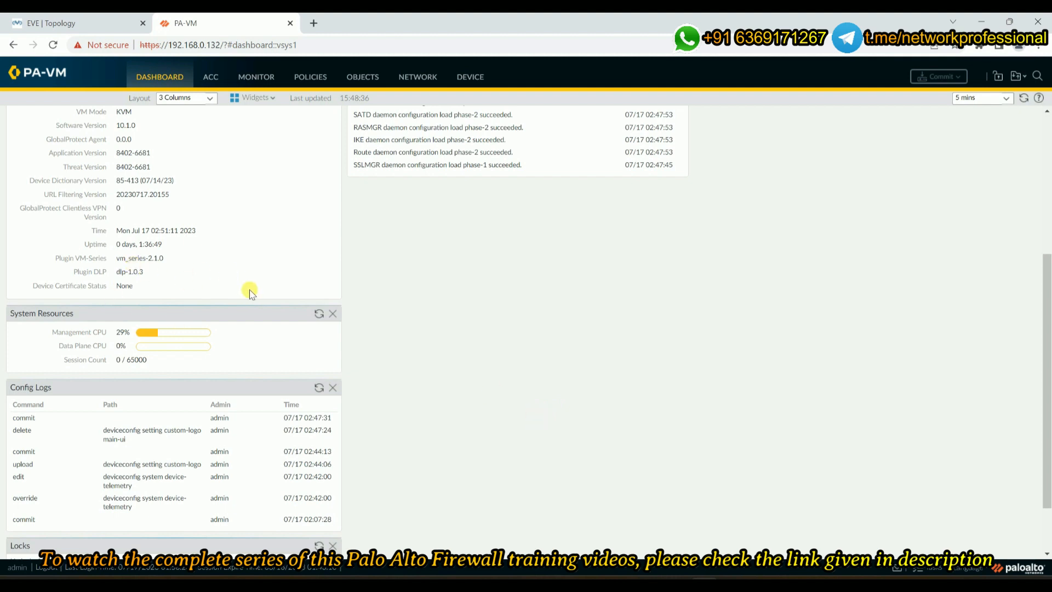
Examine the management and data plane CPU usage in the System Resources widget.
{"action": "scroll", "coordinate": [248, 287], "scroll_direction": "down", "scroll_amount": 1}
{"action": "scroll", "coordinate": [361, 291], "scroll_direction": "down", "scroll_amount": 1}
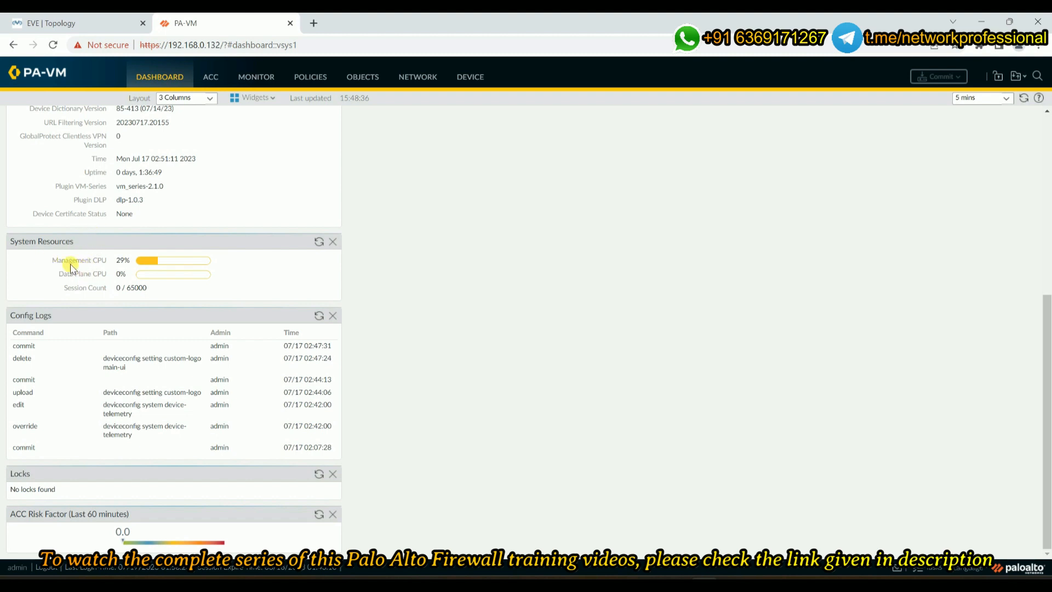
{"action": "left_click_drag", "start_coordinate": [52, 260], "coordinate": [114, 271]}
{"action": "left_click", "coordinate": [272, 265]}
{"action": "left_click_drag", "start_coordinate": [117, 260], "coordinate": [131, 261]}
{"action": "left_click", "coordinate": [273, 273]}
{"action": "scroll", "coordinate": [323, 424], "scroll_direction": "up", "scroll_amount": 5}
{"action": "scroll", "coordinate": [324, 424], "scroll_direction": "down", "scroll_amount": 6}
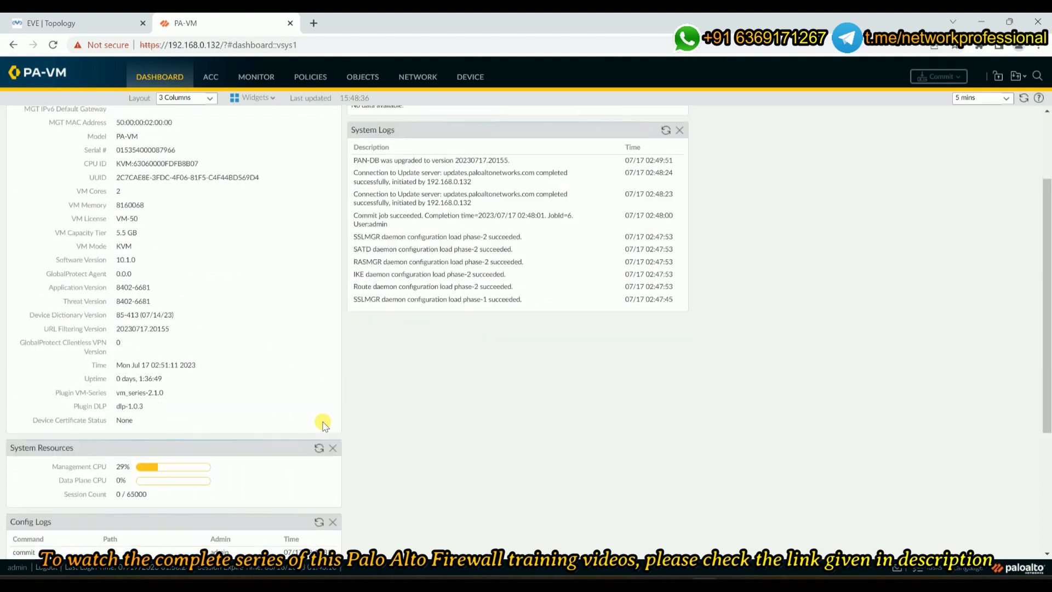
Move the Config Logs widget below System Logs, and the Locks and ACC Risk Factor widgets into the empty third column.
{"action": "left_click_drag", "start_coordinate": [158, 311], "coordinate": [606, 242]}
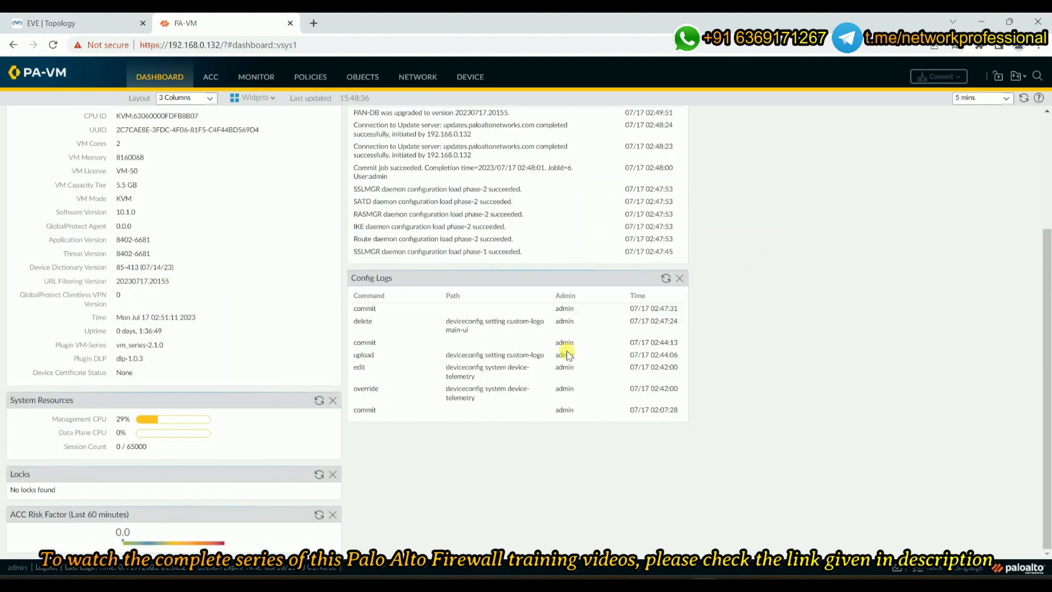
{"action": "left_click_drag", "start_coordinate": [145, 472], "coordinate": [890, 156]}
{"action": "left_click_drag", "start_coordinate": [179, 516], "coordinate": [893, 235]}
{"action": "scroll", "coordinate": [791, 408], "scroll_direction": "up", "scroll_amount": 2}
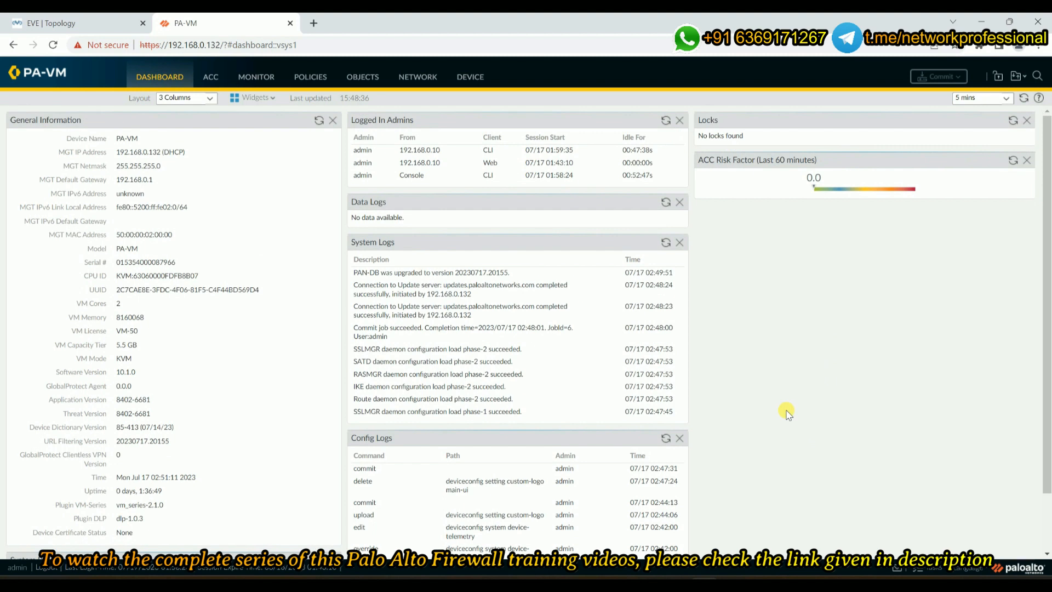
{"action": "scroll", "coordinate": [767, 405], "scroll_direction": "down", "scroll_amount": 2}
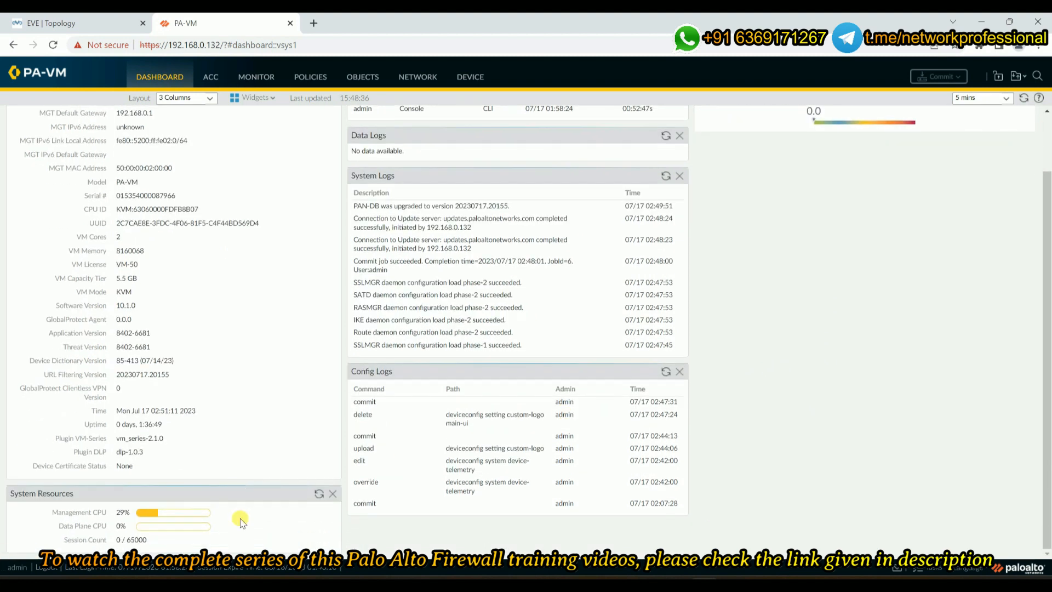
{"action": "scroll", "coordinate": [693, 384], "scroll_direction": "up", "scroll_amount": 2}
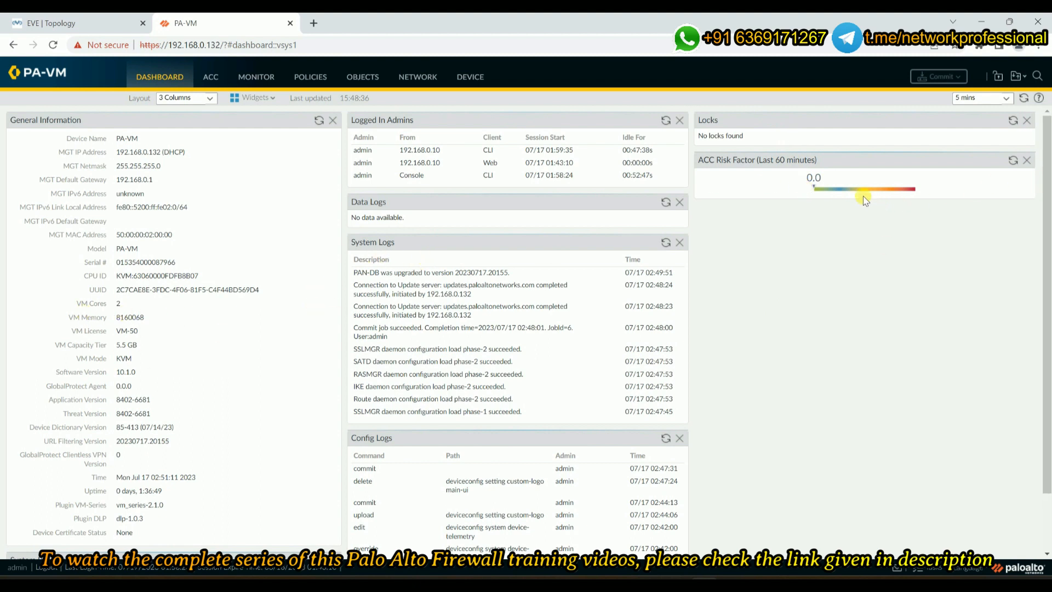
Move the System Resources widget to the head of the first column, above General Information.
{"action": "scroll", "coordinate": [258, 363], "scroll_direction": "down", "scroll_amount": 2}
{"action": "left_click_drag", "start_coordinate": [126, 496], "coordinate": [901, 303]}
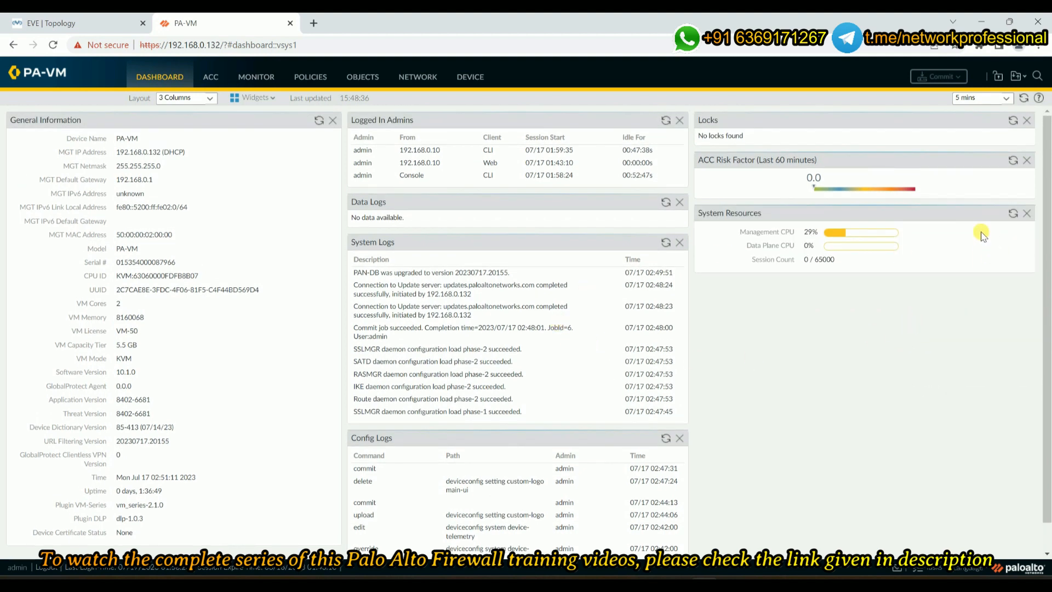
{"action": "left_click_drag", "start_coordinate": [945, 213], "coordinate": [272, 136]}
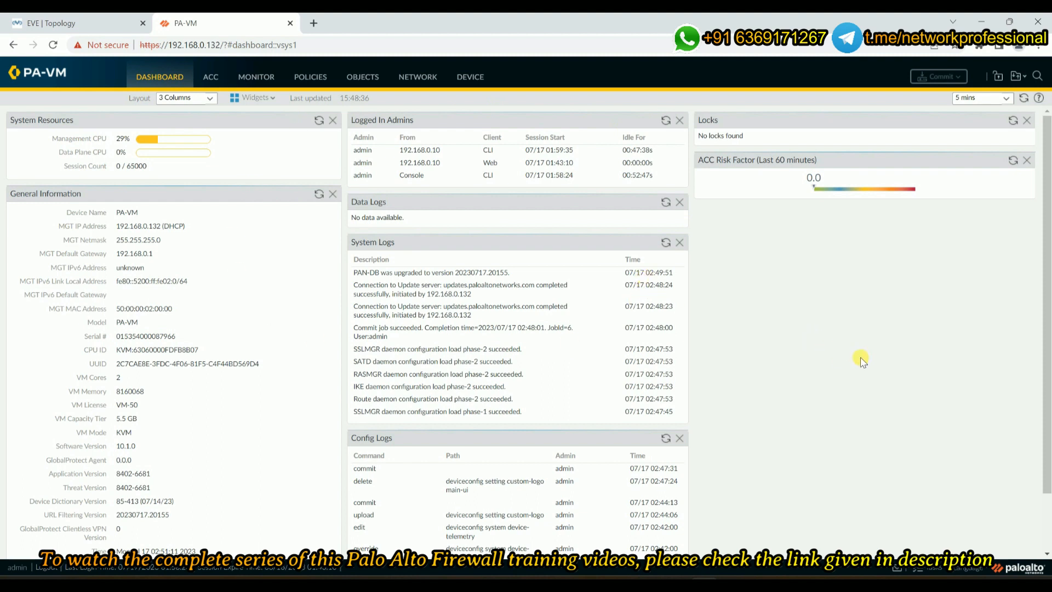
Change the rearranged dashboard's layout to 2 Columns, and set it back to 3 Columns.
{"action": "left_click", "coordinate": [181, 100]}
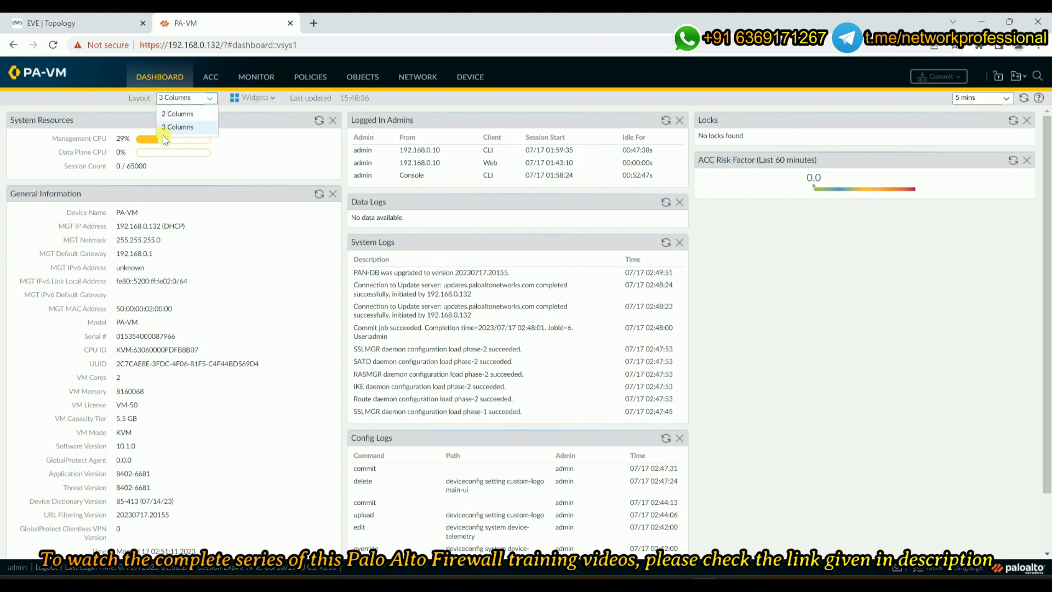
{"action": "left_click", "coordinate": [188, 114]}
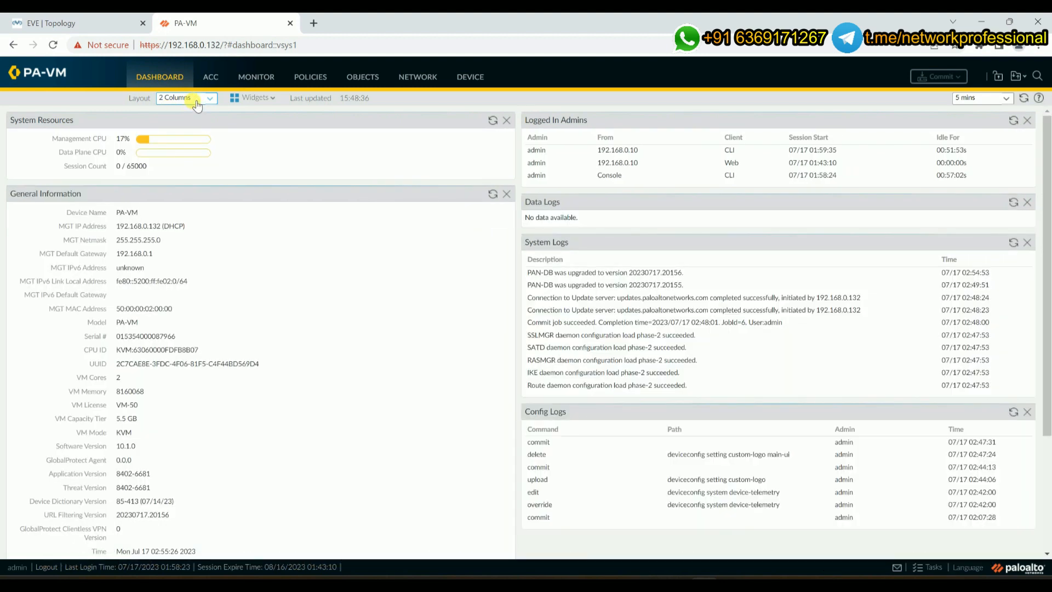
{"action": "left_click", "coordinate": [197, 106]}
{"action": "left_click", "coordinate": [189, 129]}
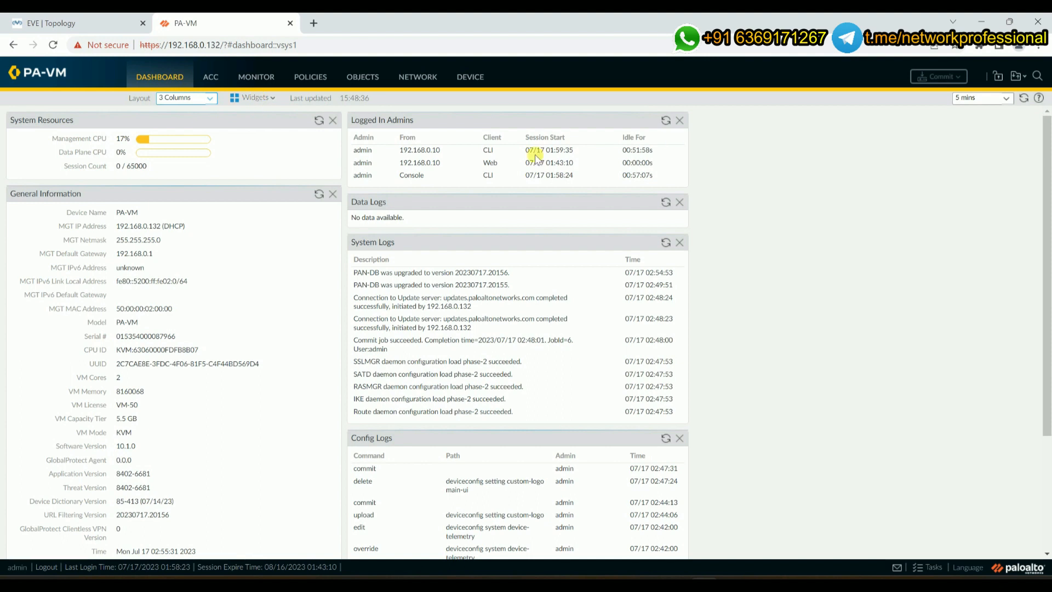
Examine where the CLI, Web and Console sessions come from in the Logged In Admins widget.
{"action": "left_click_drag", "start_coordinate": [501, 151], "coordinate": [397, 152]}
{"action": "left_click", "coordinate": [425, 148]}
{"action": "left_click_drag", "start_coordinate": [501, 162], "coordinate": [388, 163]}
{"action": "double_click", "coordinate": [414, 163]}
{"action": "double_click", "coordinate": [409, 175]}
Switch to the EVE topology to view the PaloAlto node's console, and minimize the browser, console and VMware Workstation windows.
{"action": "left_click", "coordinate": [87, 24]}
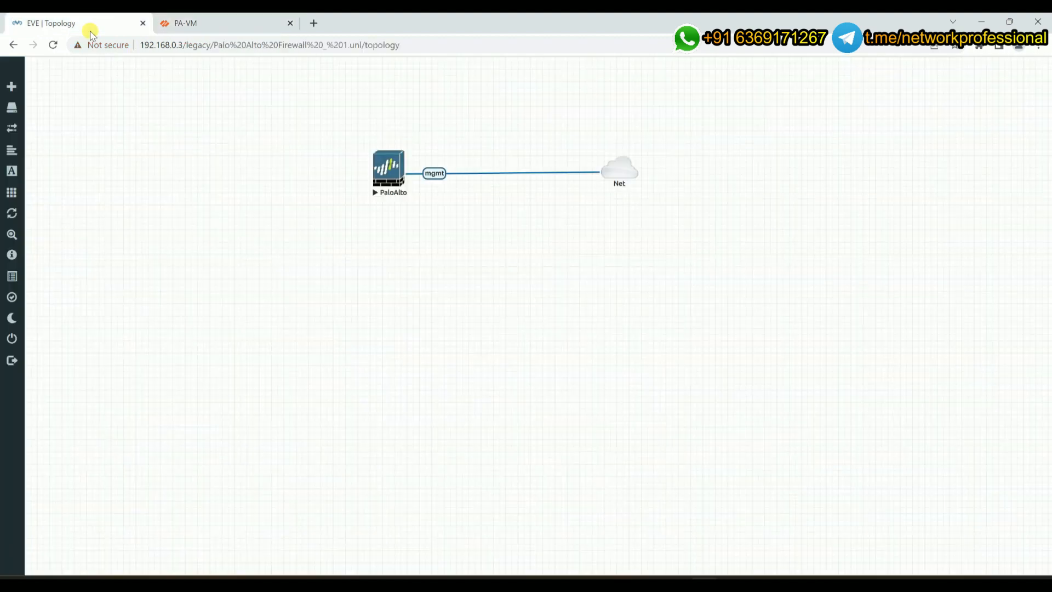
{"action": "left_click", "coordinate": [388, 170]}
{"action": "left_click", "coordinate": [570, 130]}
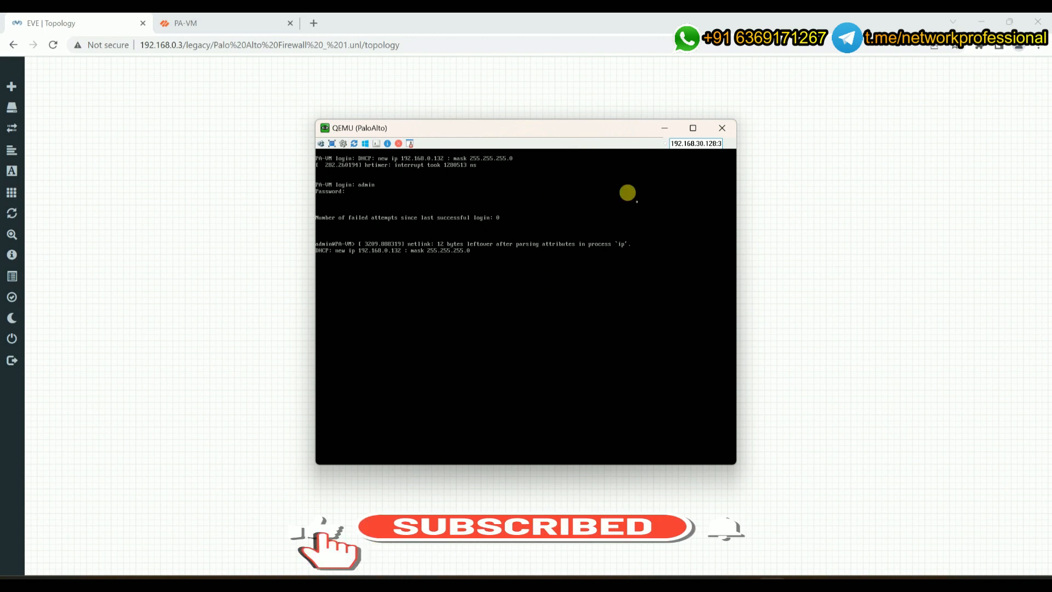
{"action": "left_click", "coordinate": [980, 22]}
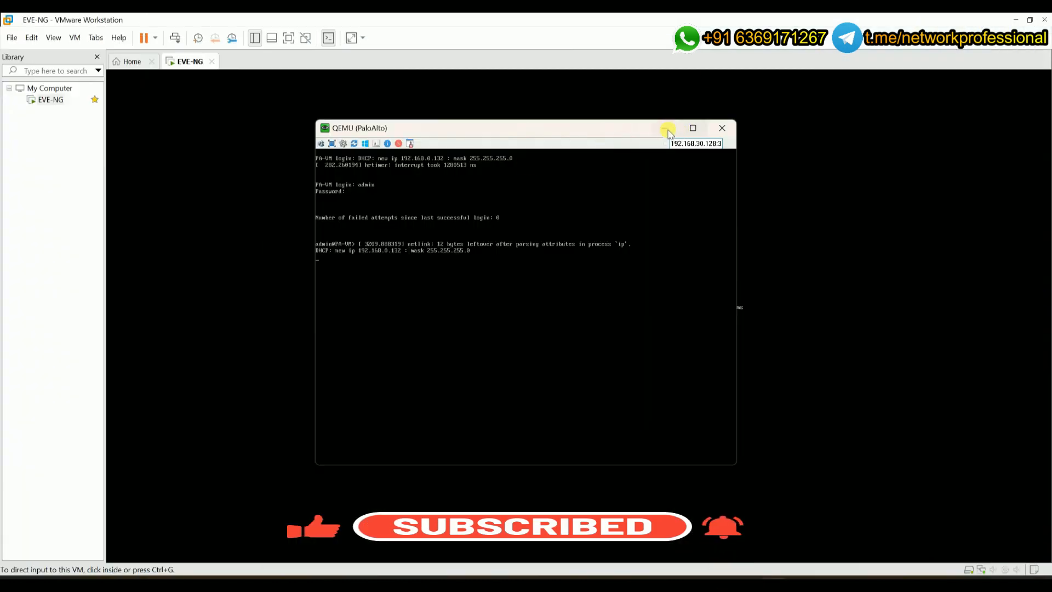
{"action": "left_click", "coordinate": [665, 128]}
{"action": "left_click", "coordinate": [1014, 19]}
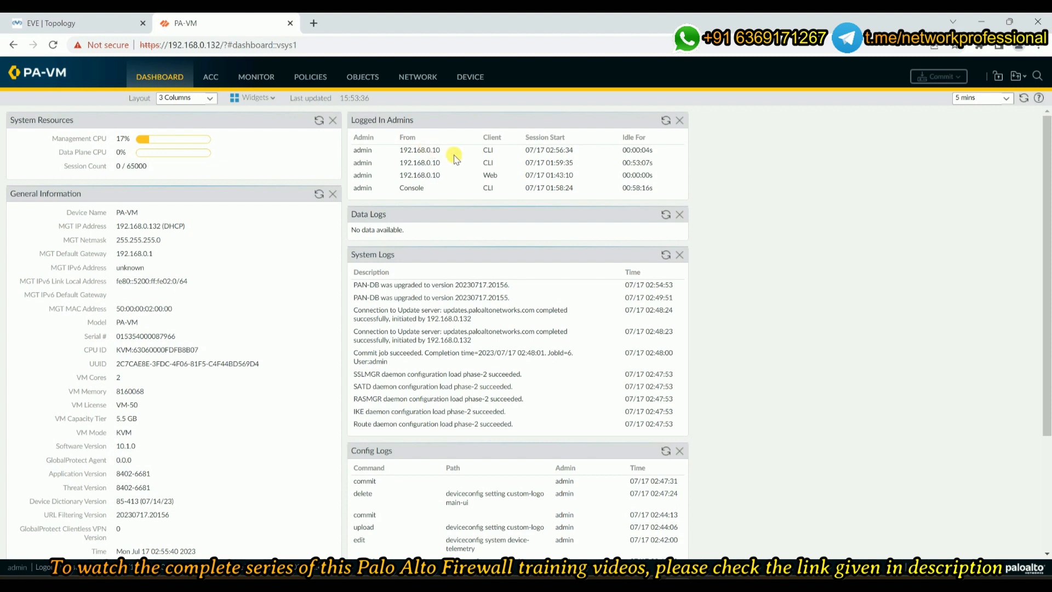
Back on the PA-VM dashboard, compare the sources of the newest CLI, Console and Web sessions among the logged-in admins.
{"action": "double_click", "coordinate": [436, 152]}
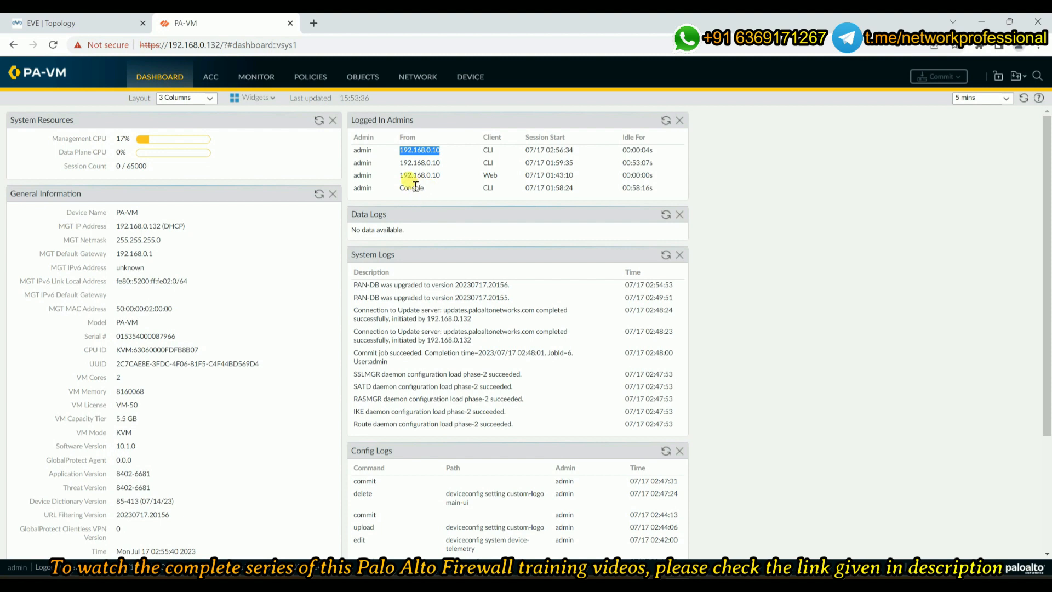
{"action": "left_click_drag", "start_coordinate": [400, 188], "coordinate": [424, 188]}
{"action": "key", "text": "alt+Tab"}
{"action": "key", "text": "alt+Tab"}
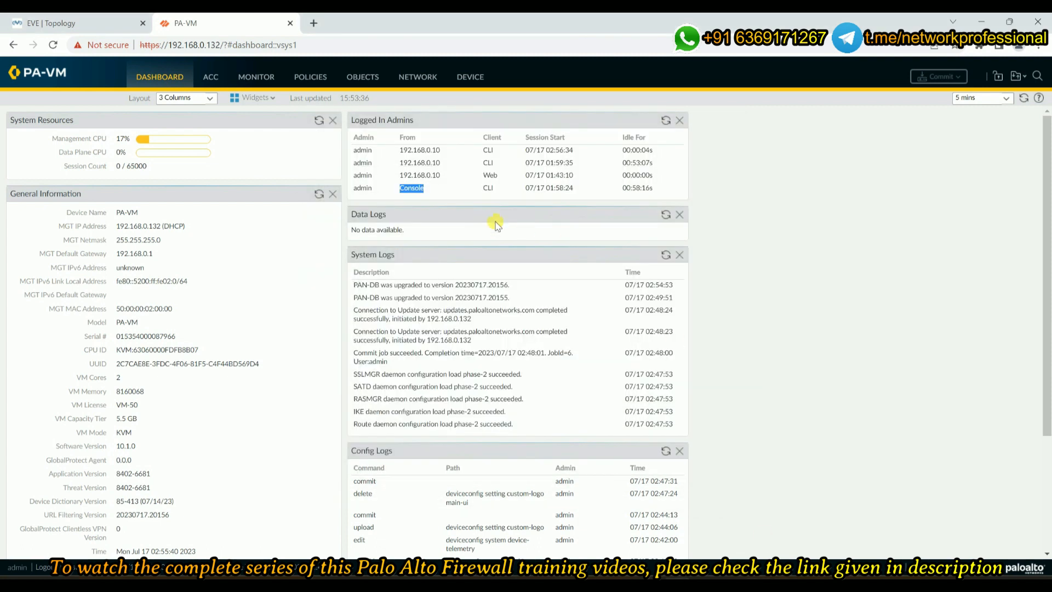
{"action": "left_click_drag", "start_coordinate": [399, 175], "coordinate": [439, 175]}
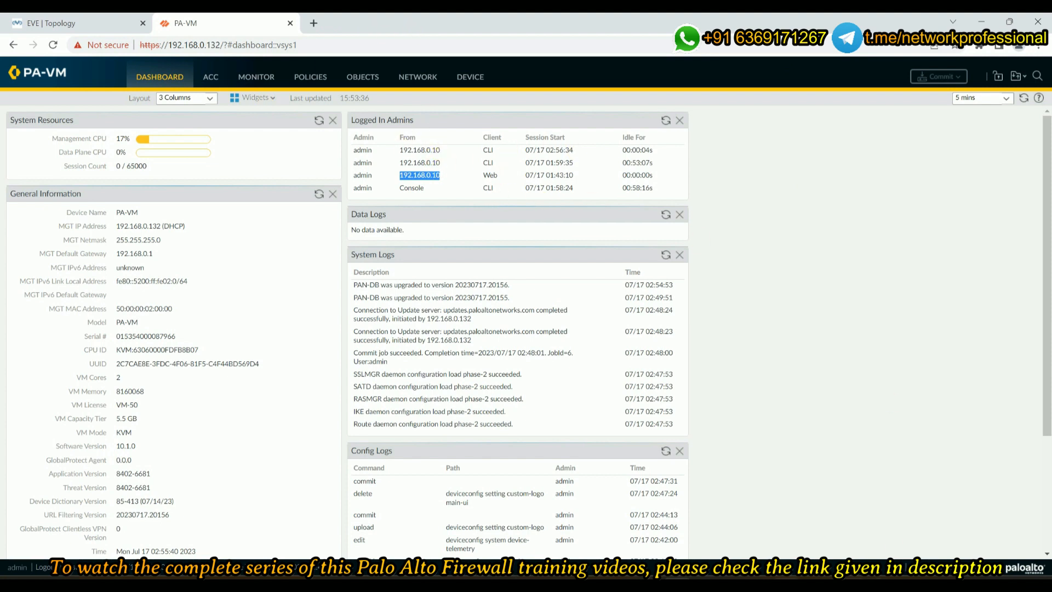
View the PuTTY CLI session, minimize it, and look over the dashboard's admin and log widgets.
{"action": "key", "text": "alt+Tab"}
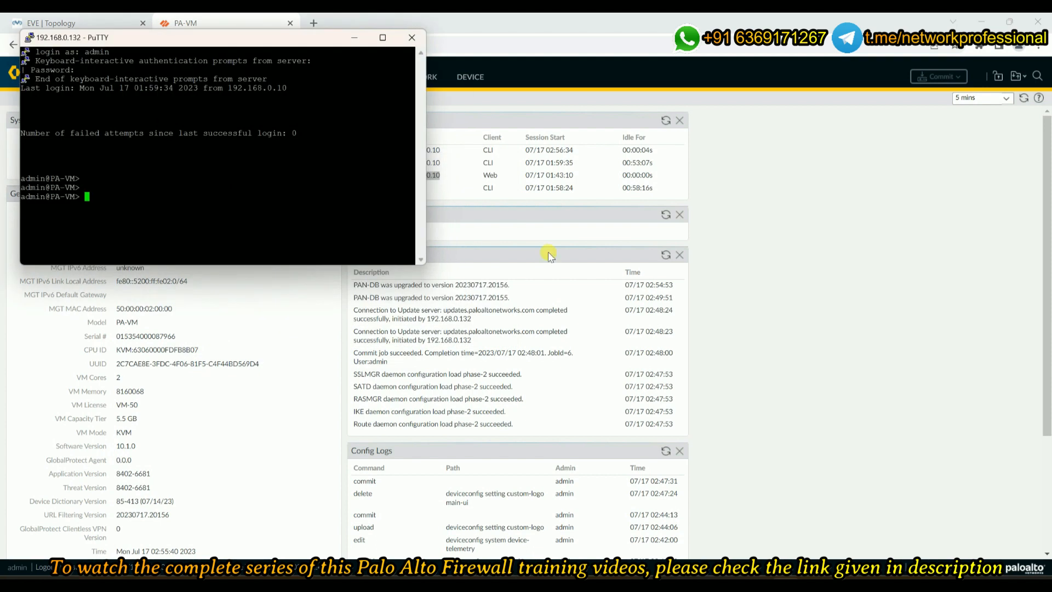
{"action": "left_click", "coordinate": [355, 38]}
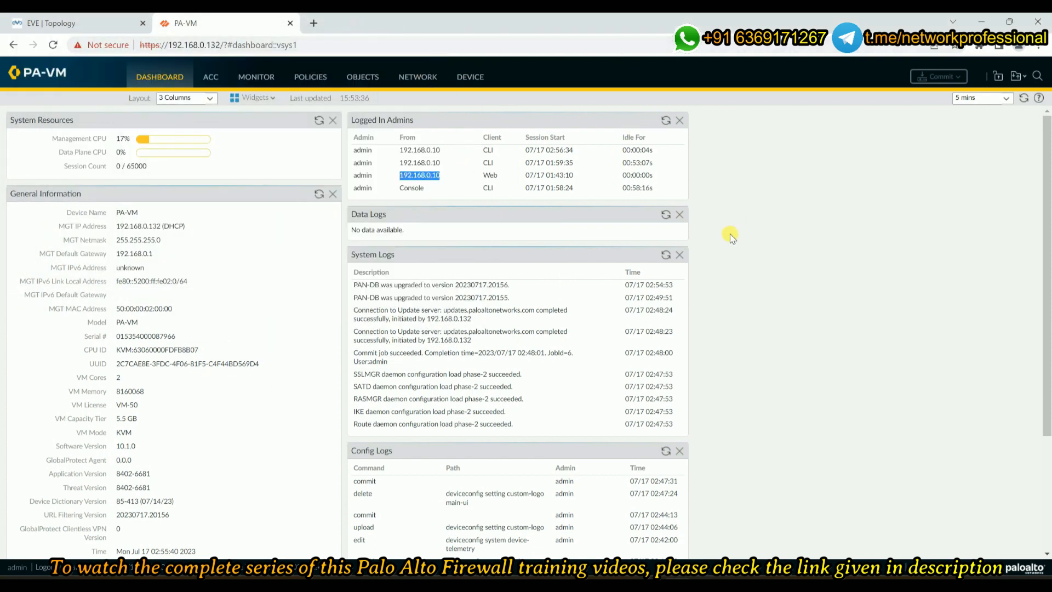
{"action": "scroll", "coordinate": [809, 366], "scroll_direction": "down", "scroll_amount": 1}
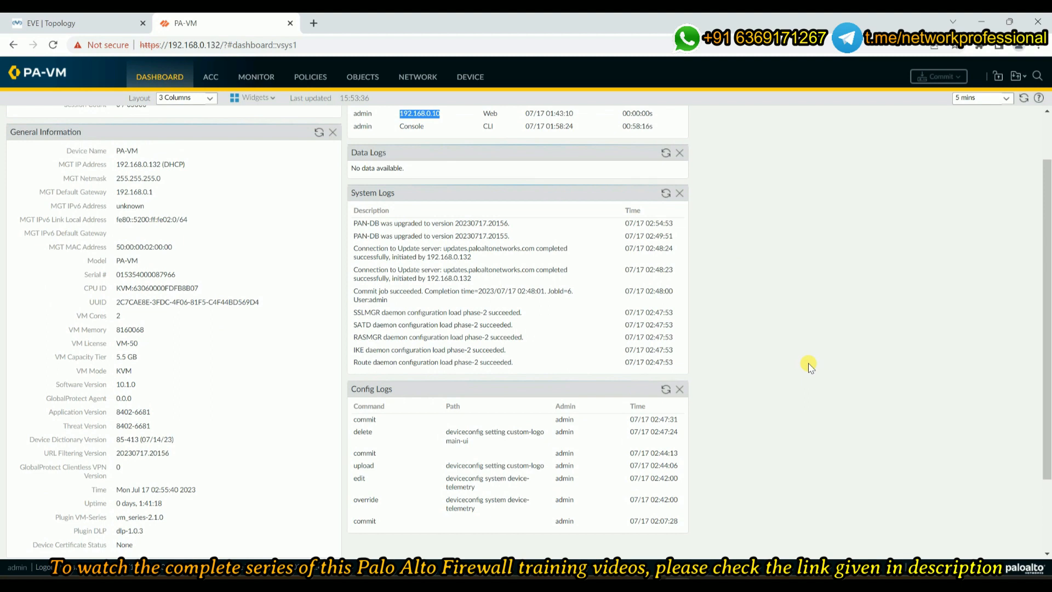
{"action": "scroll", "coordinate": [809, 366], "scroll_direction": "down", "scroll_amount": 1}
{"action": "scroll", "coordinate": [809, 366], "scroll_direction": "up", "scroll_amount": 2}
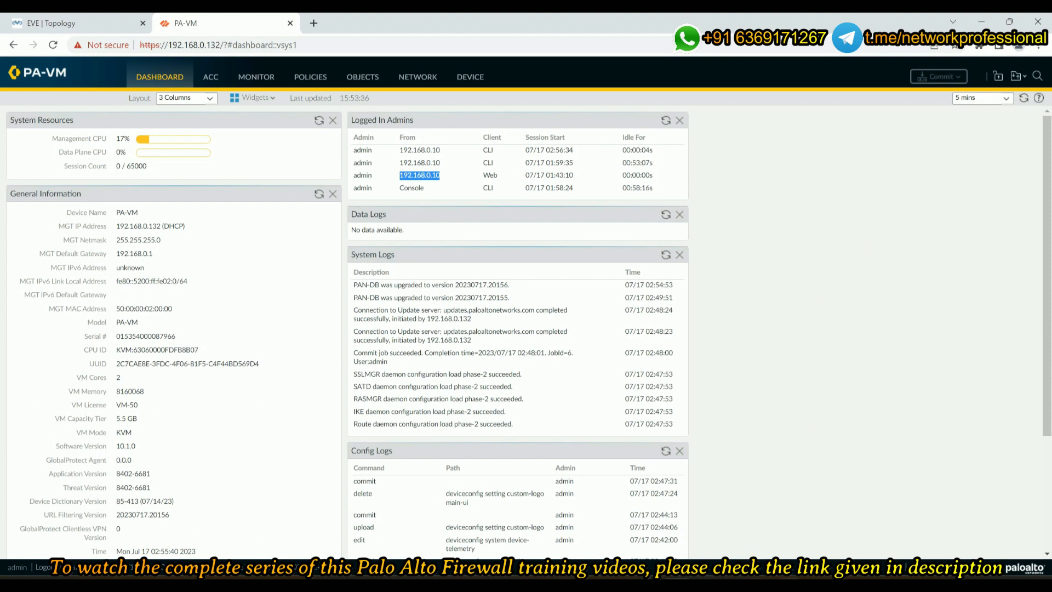
Place the PuTTY session beside the dashboard's General Information widget, enlarge it, and display the firewall's system information in the CLI.
{"action": "left_click", "coordinate": [791, 585]}
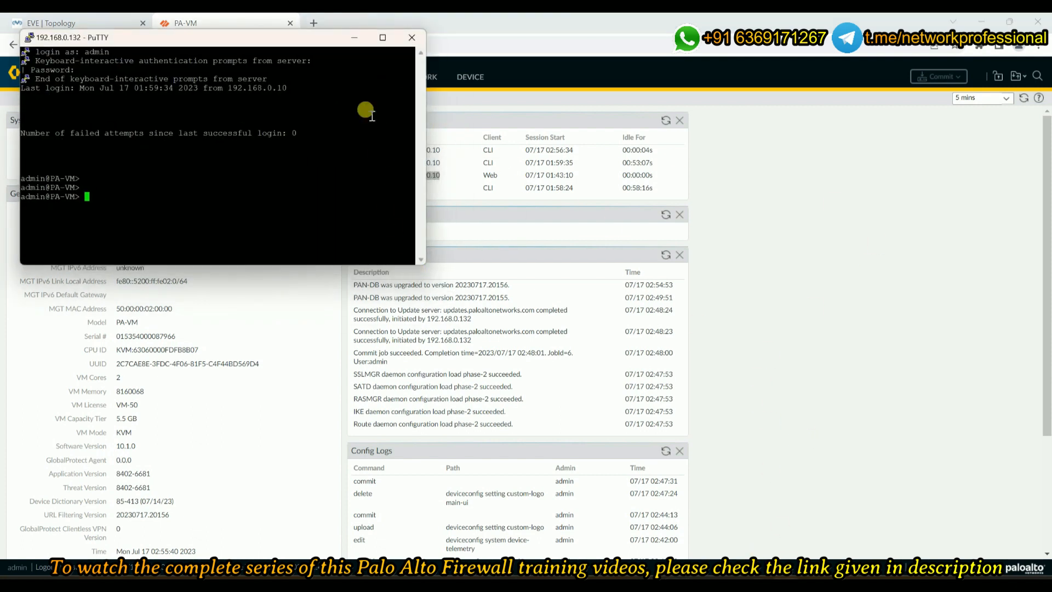
{"action": "left_click_drag", "start_coordinate": [295, 39], "coordinate": [715, 123]}
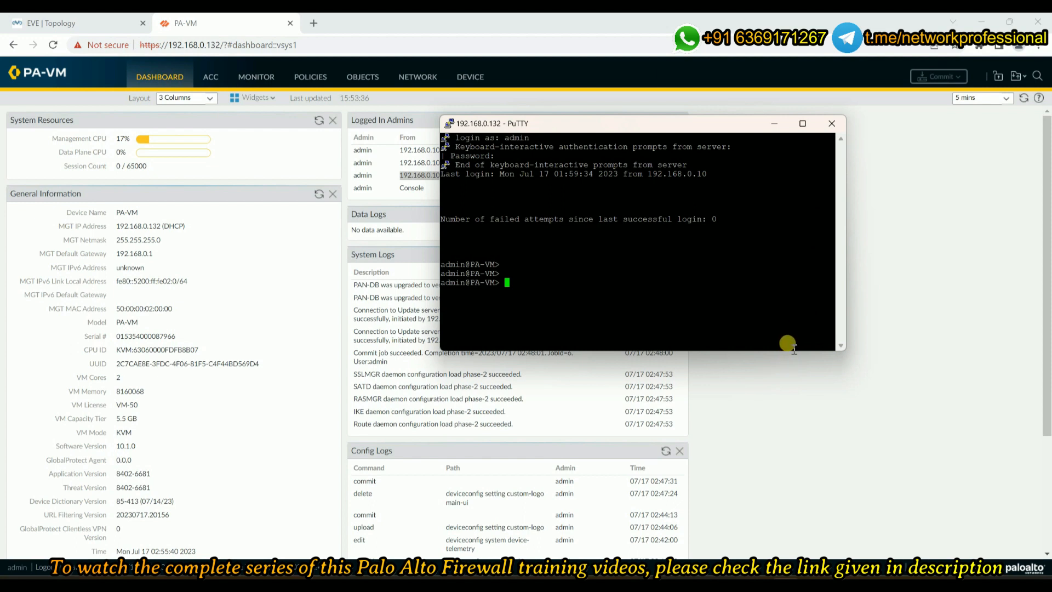
{"action": "left_click_drag", "start_coordinate": [797, 348], "coordinate": [801, 466]}
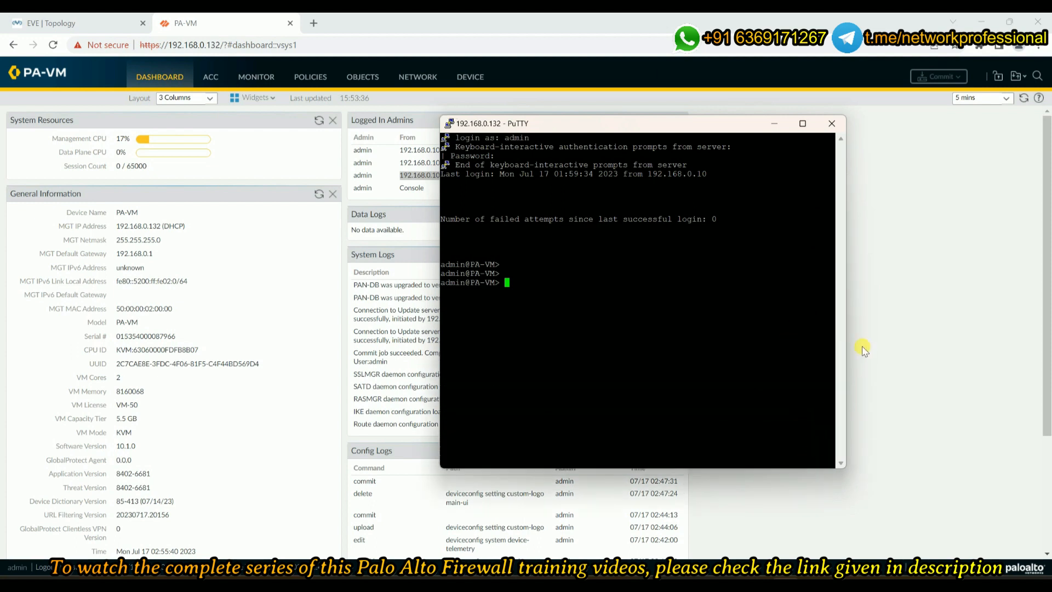
{"action": "left_click_drag", "start_coordinate": [844, 334], "coordinate": [998, 342]}
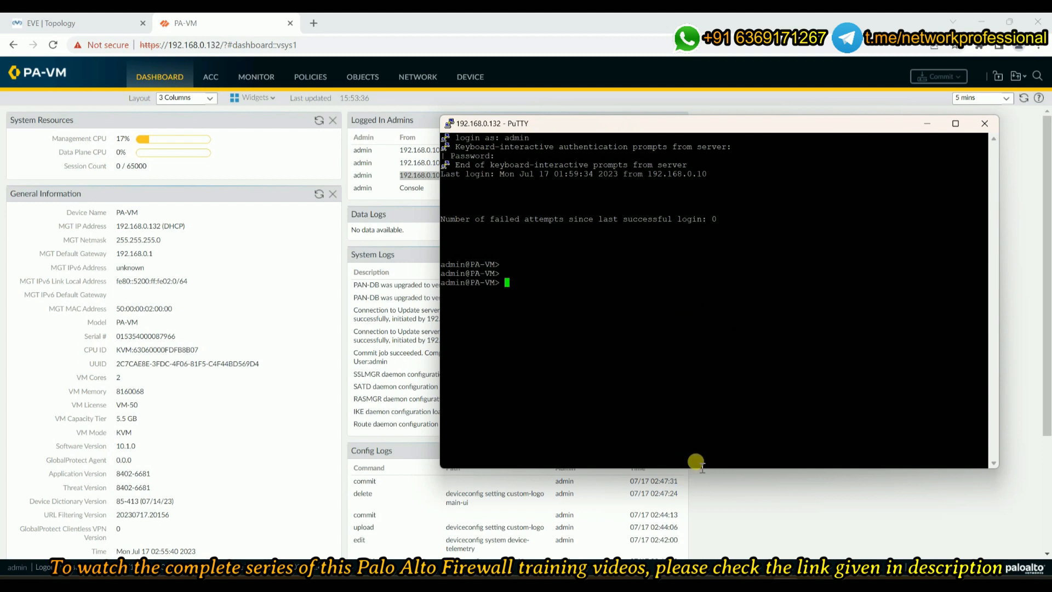
{"action": "left_click_drag", "start_coordinate": [711, 467], "coordinate": [715, 533]}
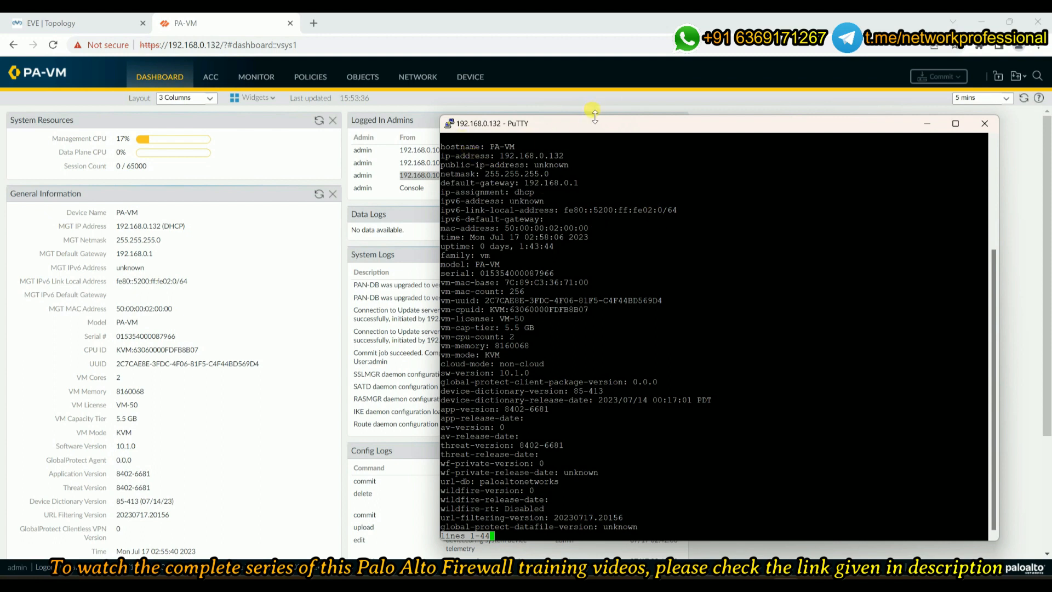
{"action": "left_click_drag", "start_coordinate": [595, 116], "coordinate": [594, 61]}
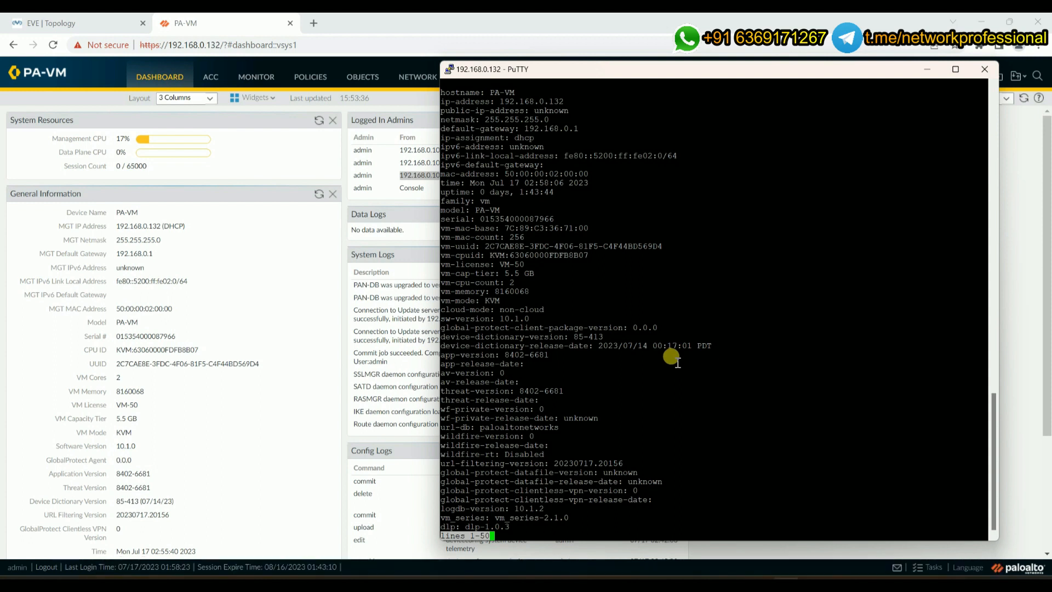
Read through the rest of the system information output back to the CLI prompt, and clear the terminal.
{"action": "key", "text": "Down"}
{"action": "key", "text": "Down"}
{"action": "key", "text": "Down"}
{"action": "key", "text": "Down"}
{"action": "key", "text": "Return"}
{"action": "key", "text": "Return"}
{"action": "key", "text": "Return"}
{"action": "key", "text": "Return"}
{"action": "key", "text": "Return"}
{"action": "key", "text": "Return"}
{"action": "key", "text": "Return"}
{"action": "key", "text": "Return"}
{"action": "key", "text": "Return"}
{"action": "key", "text": "Return"}
{"action": "key", "text": "Return"}
{"action": "key", "text": "Return"}
{"action": "key", "text": "Return"}
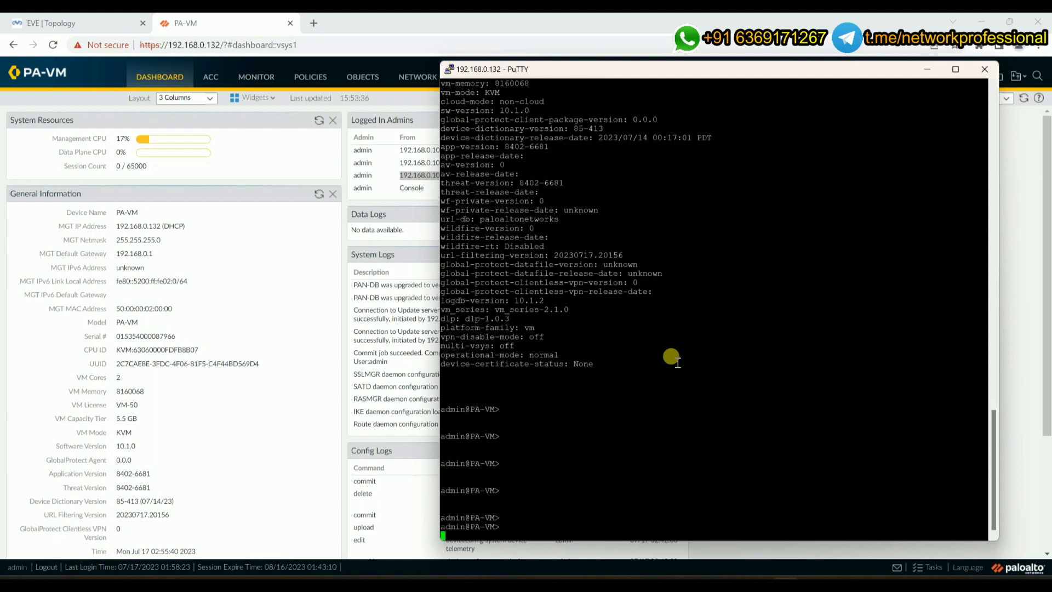
{"action": "key", "text": "ctrl+l"}
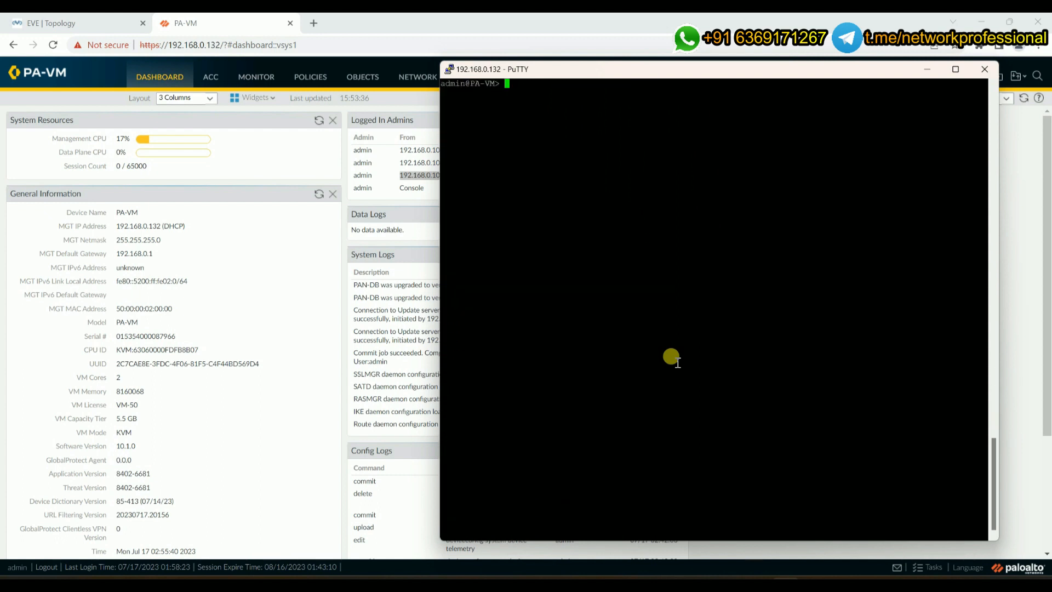
List the CLI completions for "show sys", and run "show system resources".
{"action": "key", "text": "Return"}
{"action": "key", "text": "Return"}
{"action": "key", "text": "Return"}
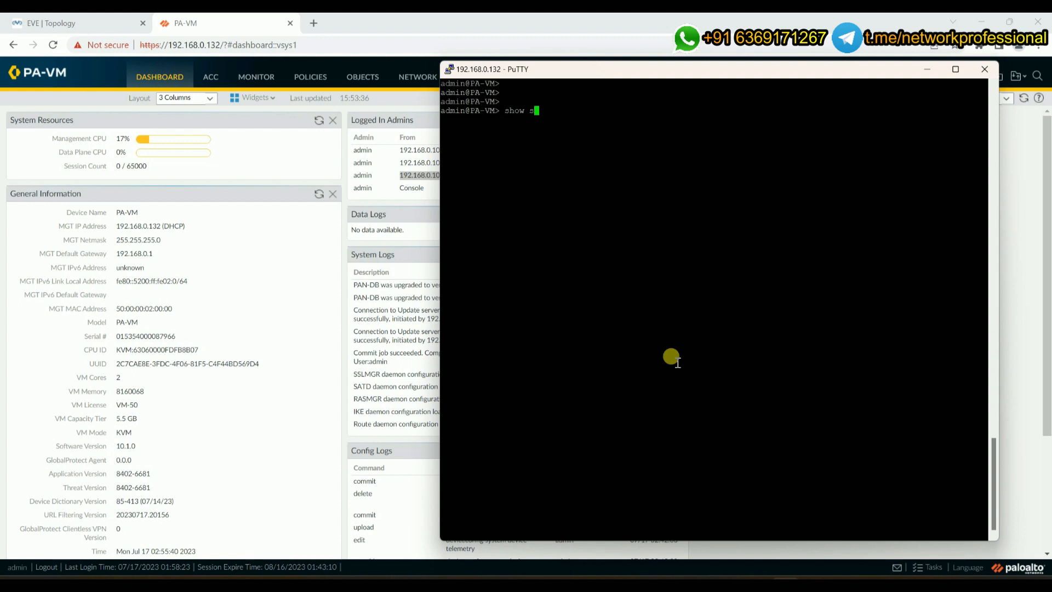
{"action": "type", "text": "show sys"}
{"action": "key", "text": "question"}
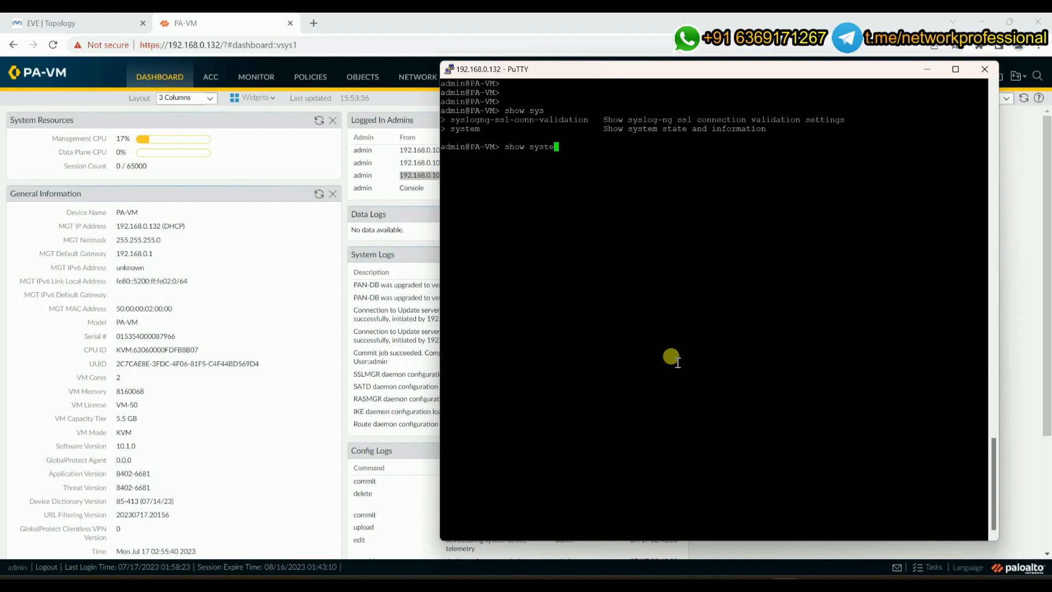
{"action": "type", "text": "tem resources"}
{"action": "key", "text": "Return"}
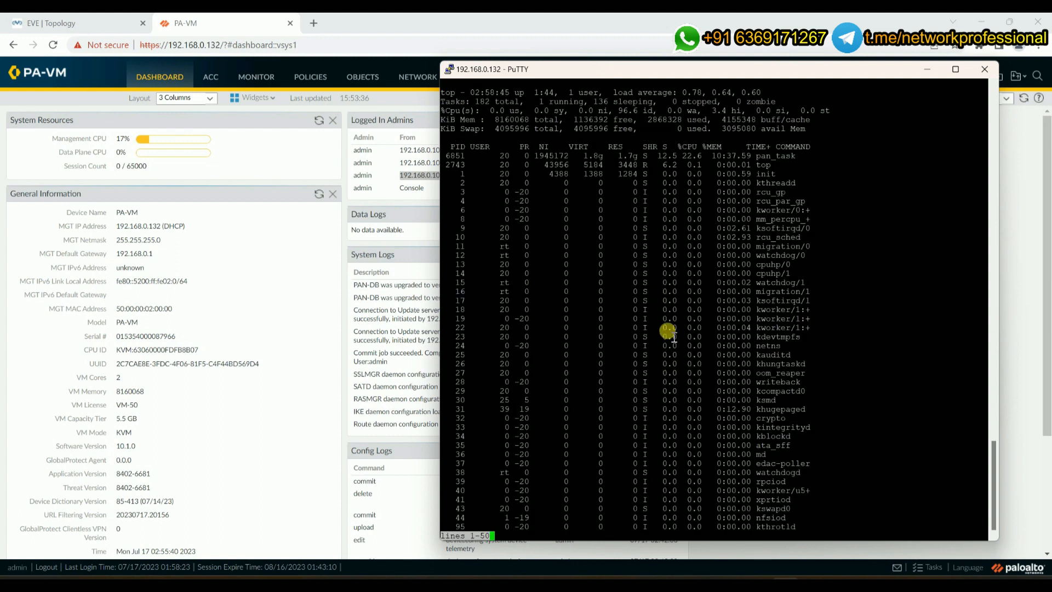
Page through the system resources process list to its end and return to the CLI prompt.
{"action": "key", "text": "space"}
{"action": "key", "text": "space"}
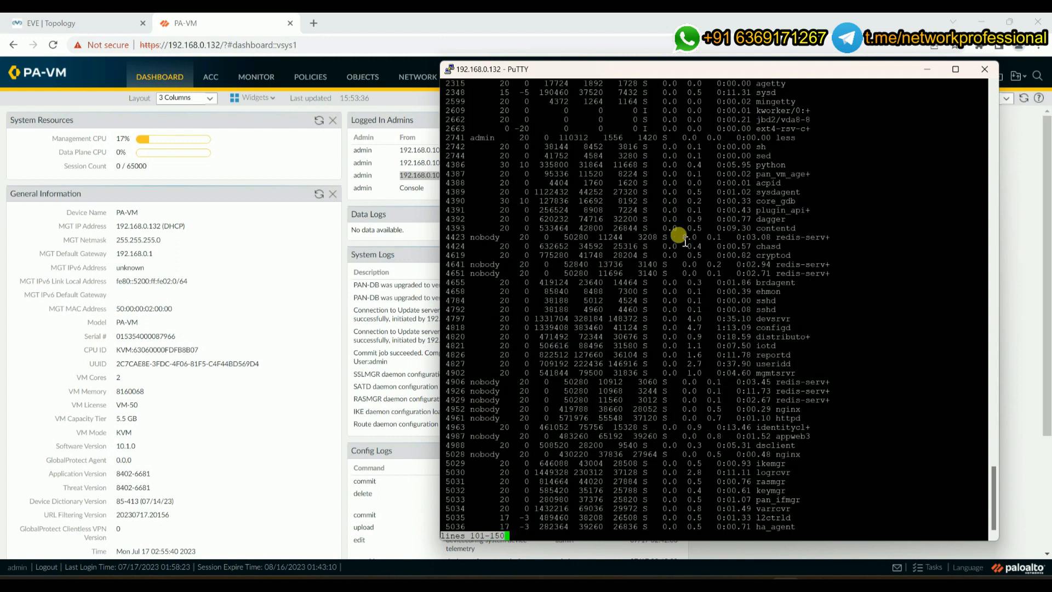
{"action": "key", "text": "space"}
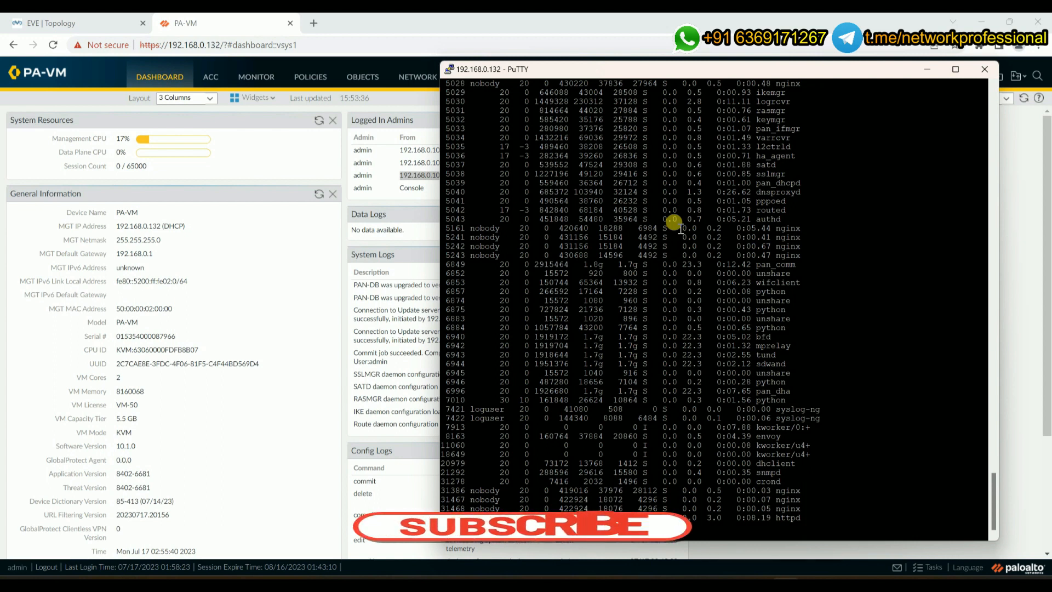
{"action": "key", "text": "Return"}
{"action": "key", "text": "Return"}
{"action": "key", "text": "Return"}
{"action": "key", "text": "Return"}
{"action": "key", "text": "Return"}
{"action": "key", "text": "Return"}
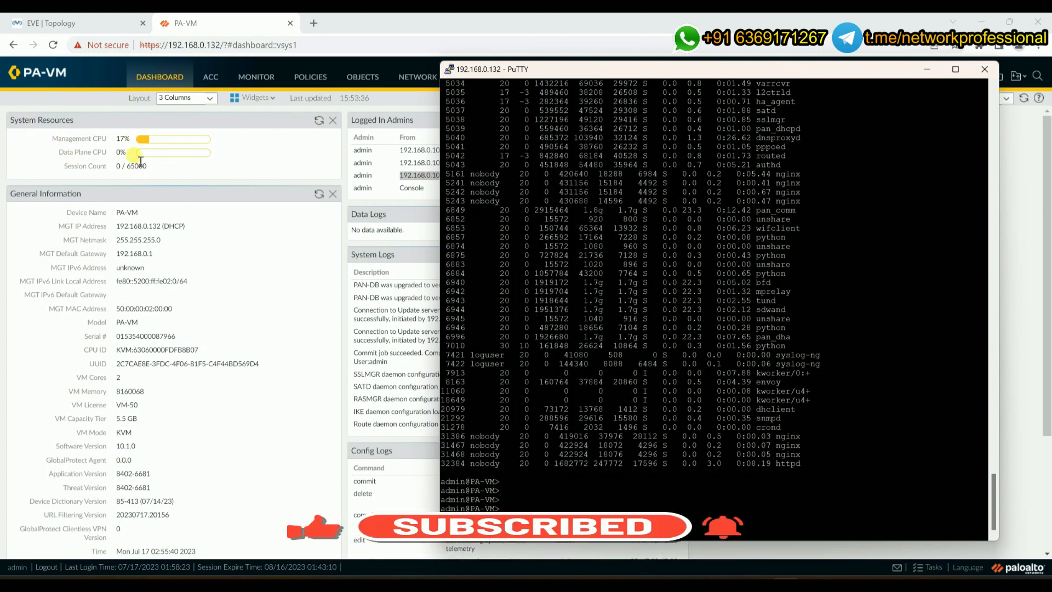
Run the "show running" command that displays the firewall's resource monitoring data.
{"action": "type", "text": "show r"}
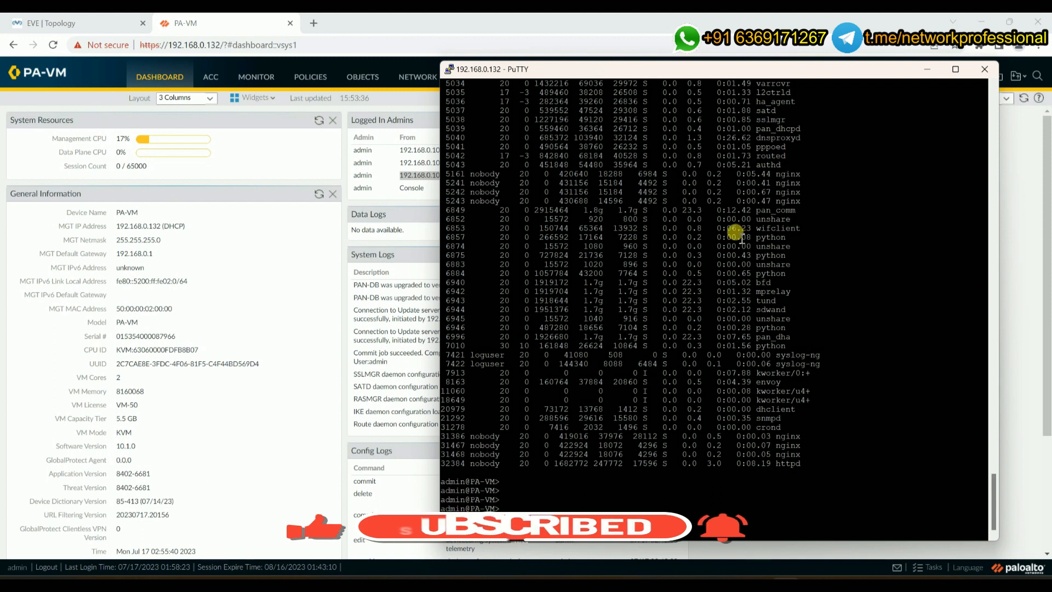
{"action": "type", "text": "unning "}
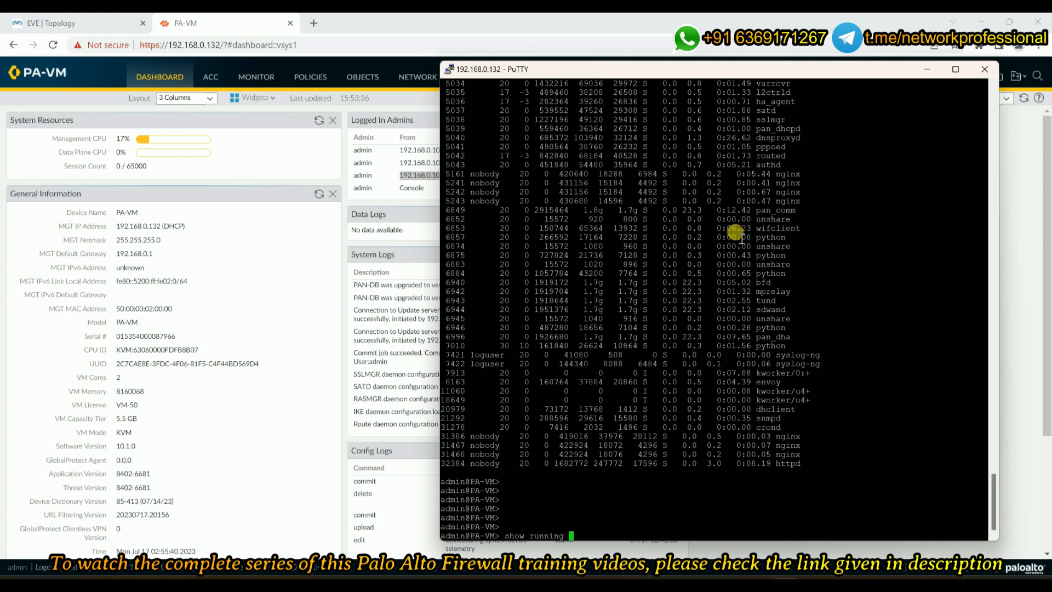
{"action": "type", "text": "re"}
{"action": "key", "text": "Tab"}
{"action": "key", "text": "Return"}
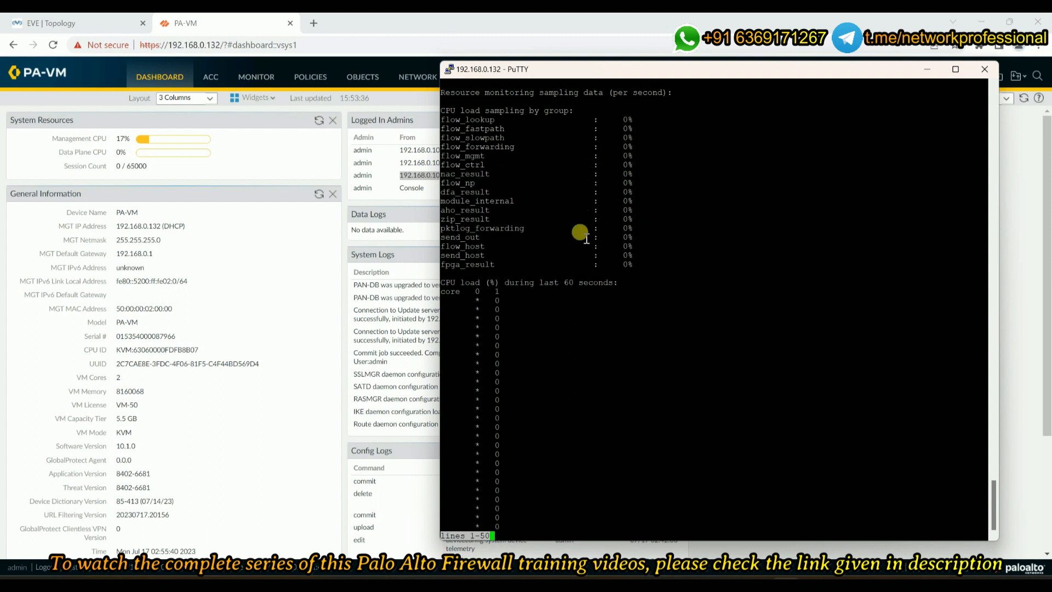
Page through the resource monitoring samples from per-second to per-week data, and clear the terminal.
{"action": "key", "text": "space"}
{"action": "key", "text": "space"}
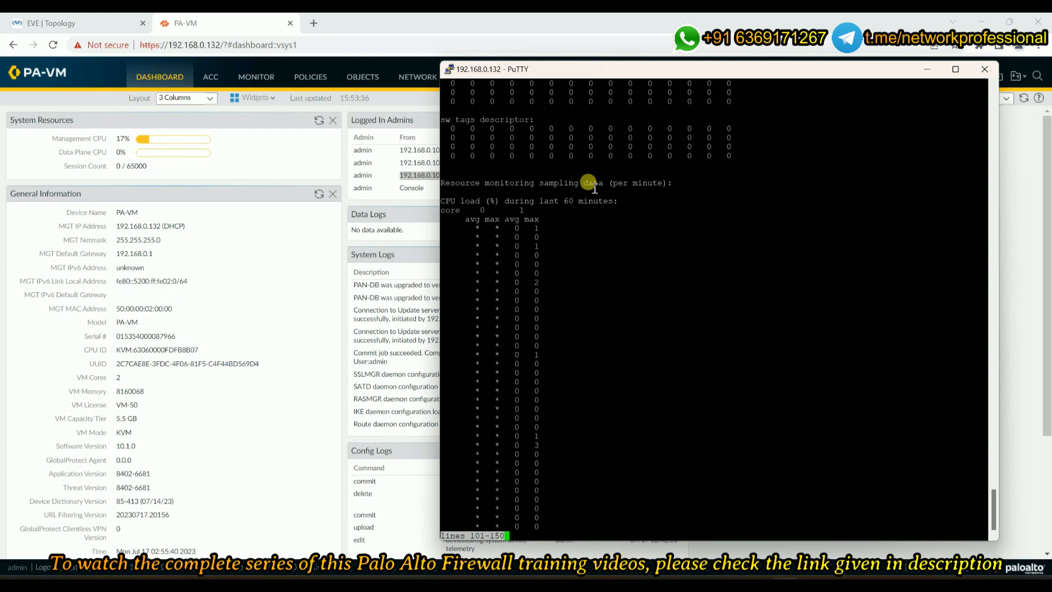
{"action": "key", "text": "space"}
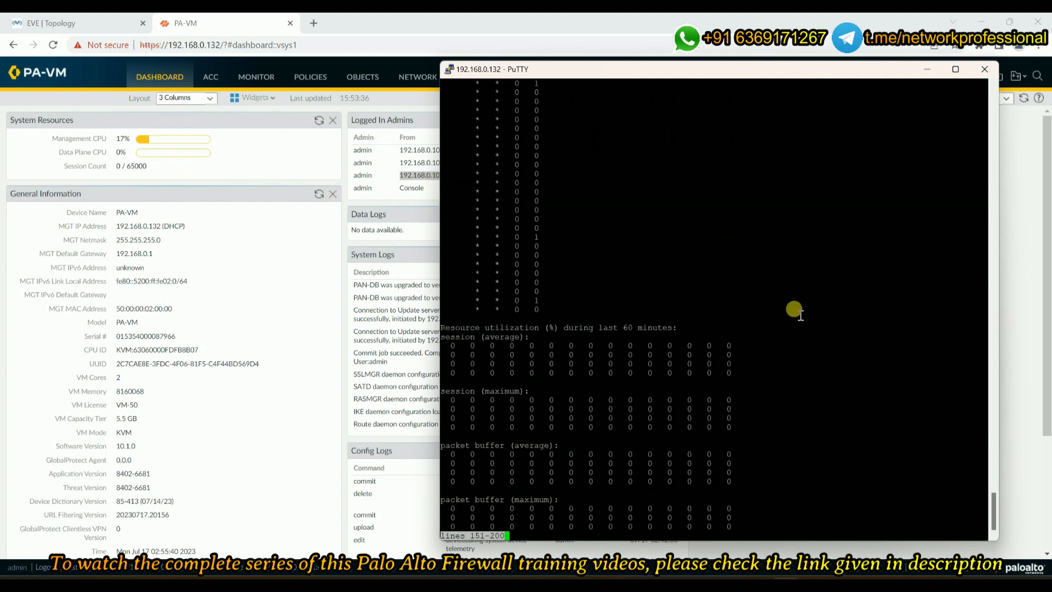
{"action": "key", "text": "space"}
{"action": "key", "text": "space"}
{"action": "key", "text": "space"}
{"action": "key", "text": "space"}
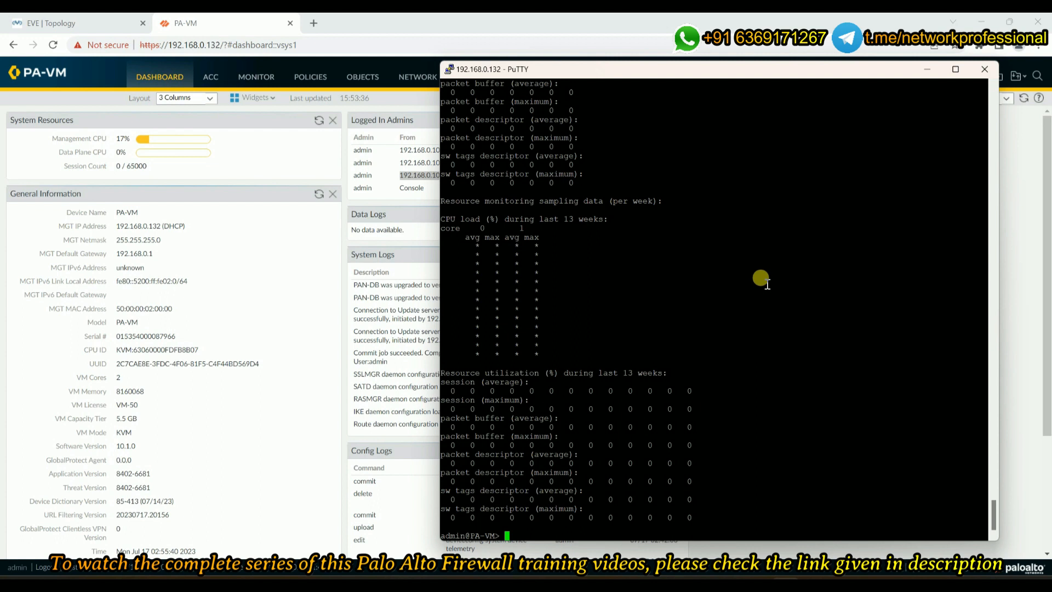
{"action": "key", "text": "Return"}
{"action": "key", "text": "Return"}
{"action": "key", "text": "Return"}
{"action": "key", "text": "Return"}
{"action": "key", "text": "ctrl+l"}
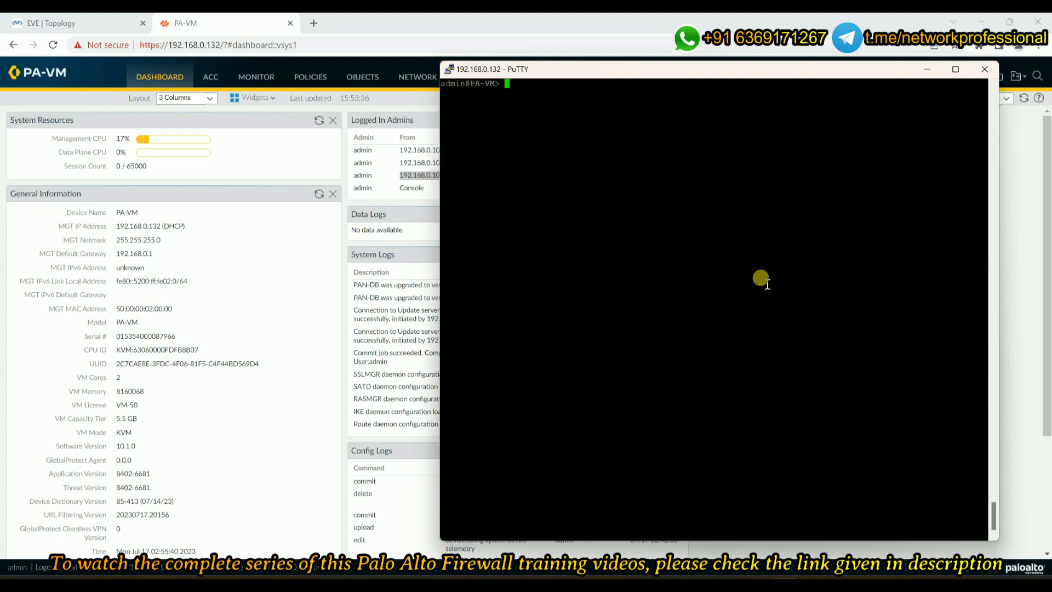
Run "show admins" in the CLI to list the logged-in administrator sessions.
{"action": "key", "text": "Return"}
{"action": "key", "text": "Return"}
{"action": "key", "text": "Return"}
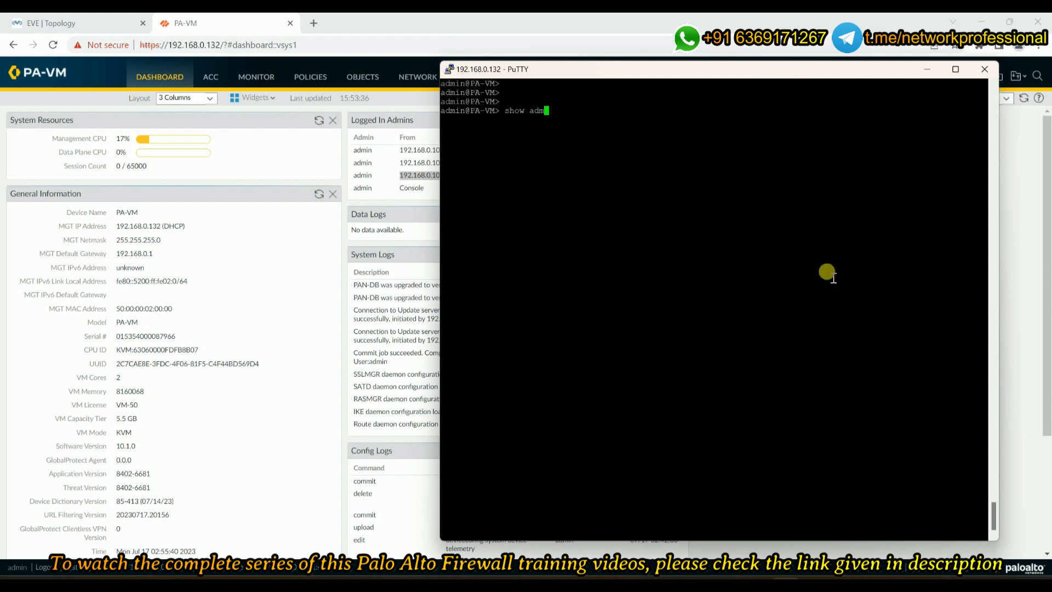
{"action": "key", "text": "Return"}
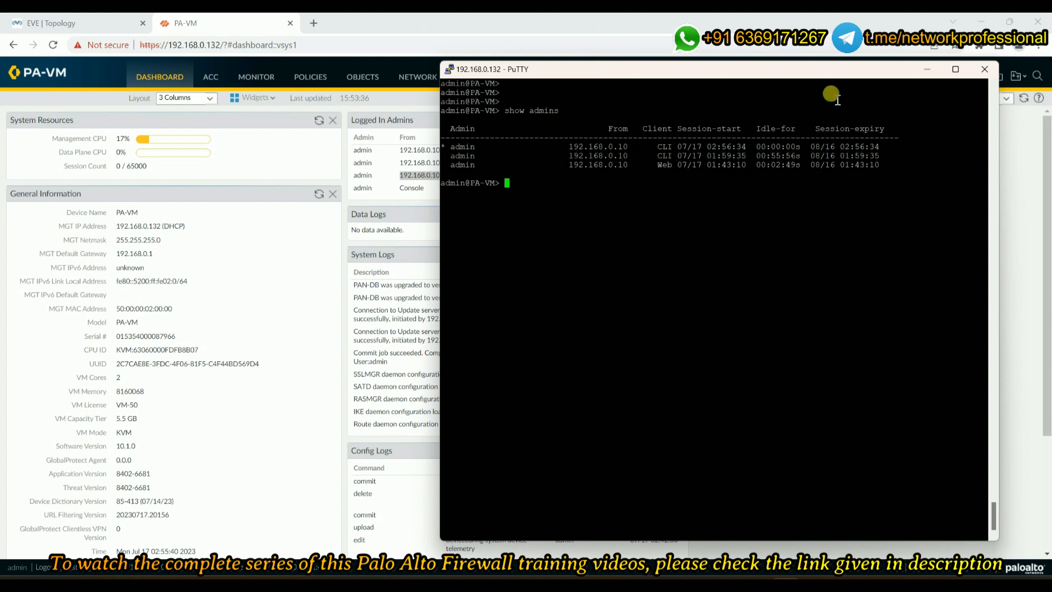
Minimize PuTTY and look over the dashboard's widgets down to Locks and ACC Risk Factor.
{"action": "left_click", "coordinate": [927, 69]}
{"action": "left_click", "coordinate": [758, 296]}
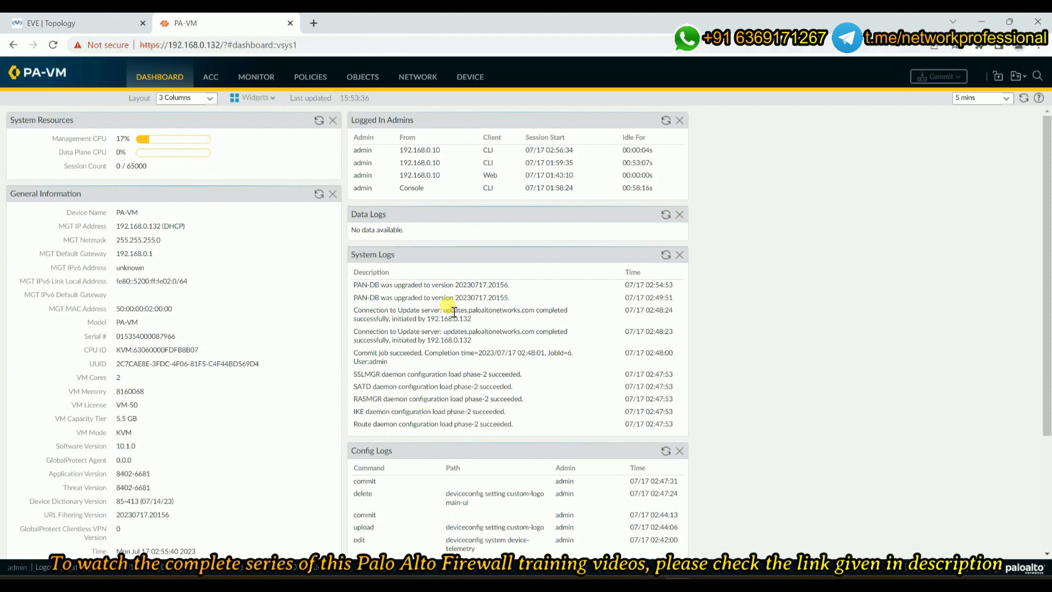
{"action": "scroll", "coordinate": [456, 294], "scroll_direction": "down", "scroll_amount": 3}
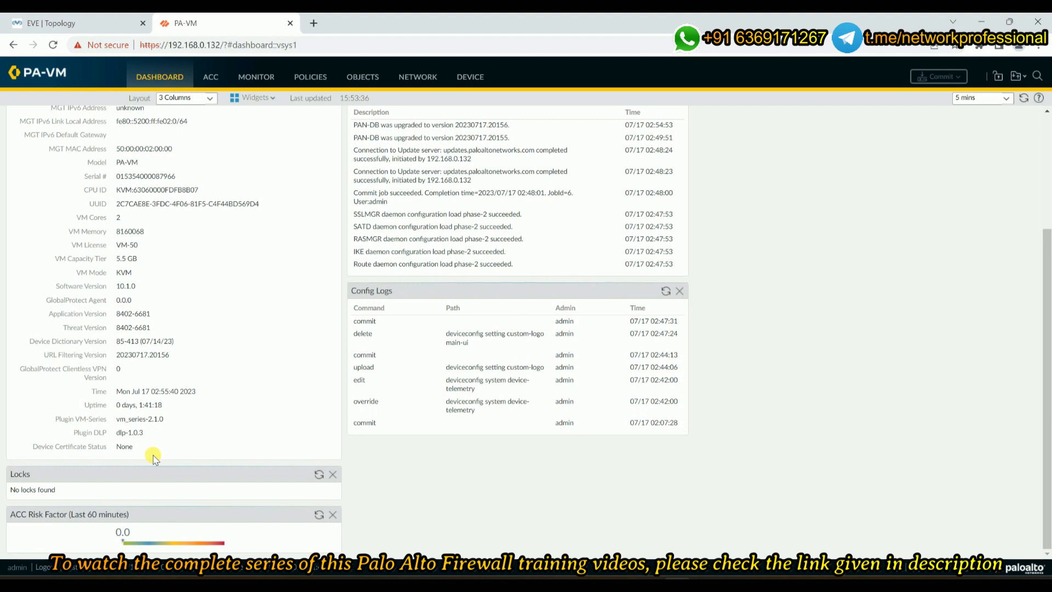
{"action": "scroll", "coordinate": [154, 457], "scroll_direction": "up", "scroll_amount": 3}
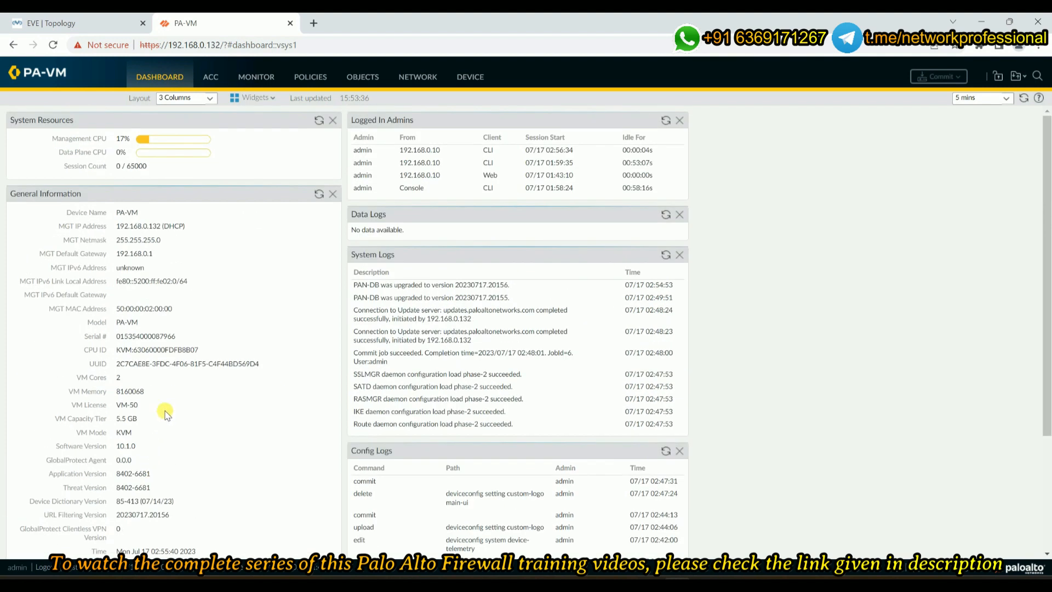
Add the Top Applications and Top High Risk Applications widgets to the dashboard.
{"action": "left_click", "coordinate": [274, 105]}
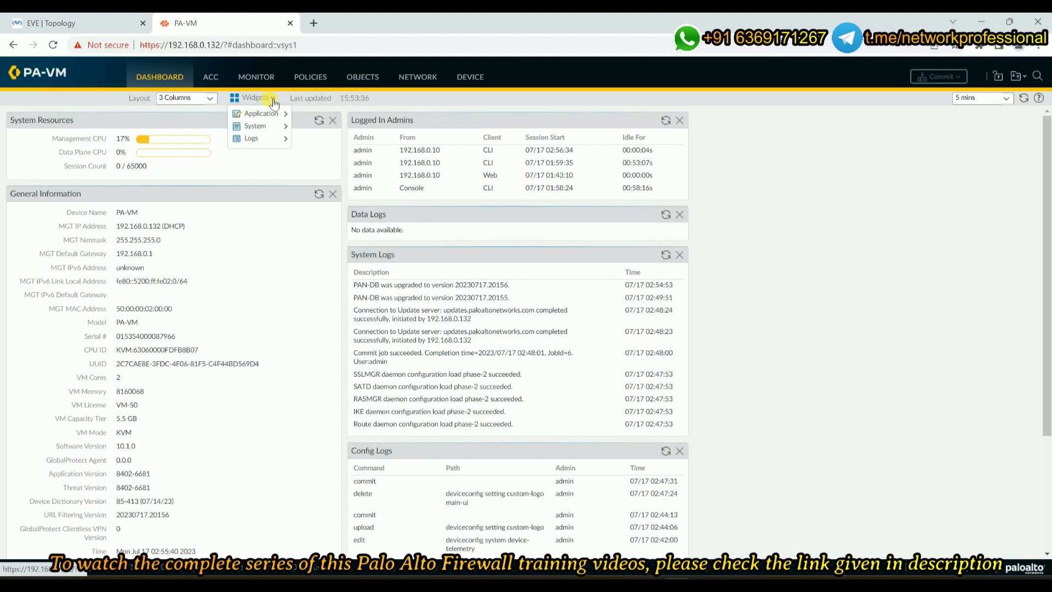
{"action": "mouse_move", "coordinate": [264, 113]}
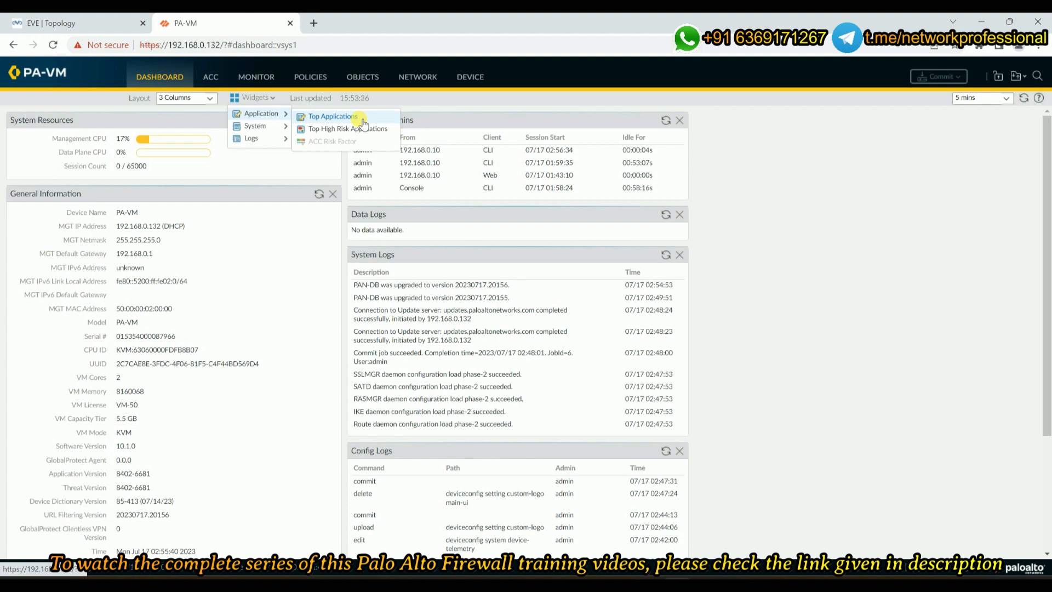
{"action": "left_click", "coordinate": [261, 104]}
{"action": "left_click", "coordinate": [261, 104]}
{"action": "mouse_move", "coordinate": [264, 120]}
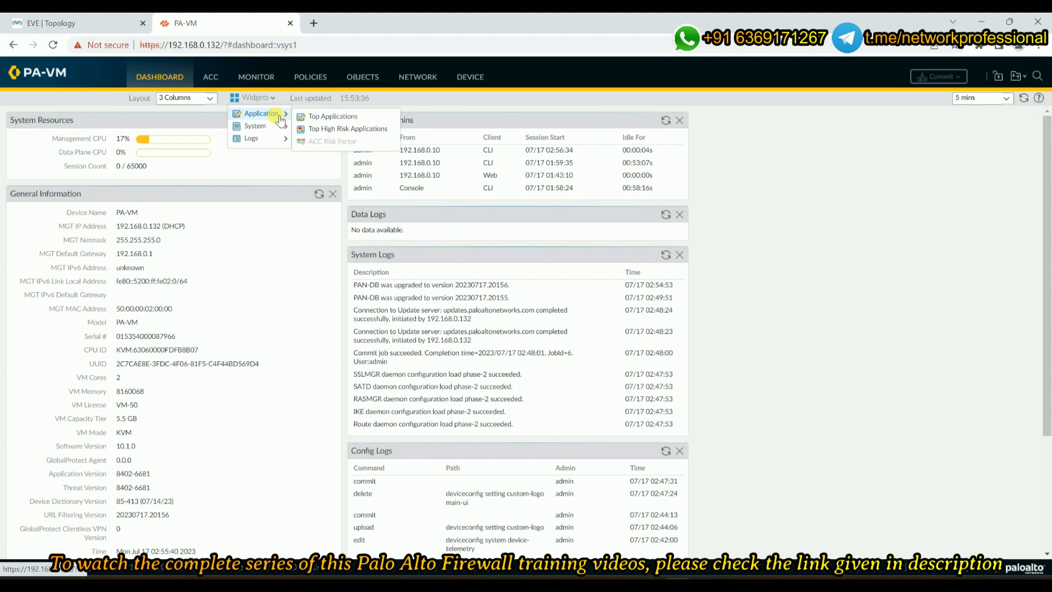
{"action": "left_click", "coordinate": [328, 117]}
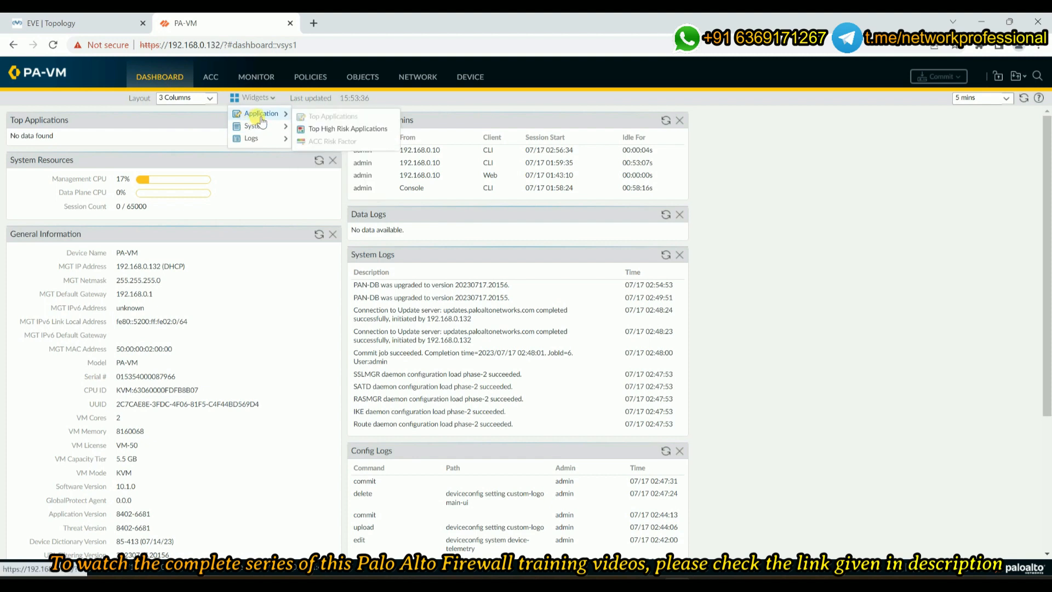
{"action": "left_click", "coordinate": [356, 129]}
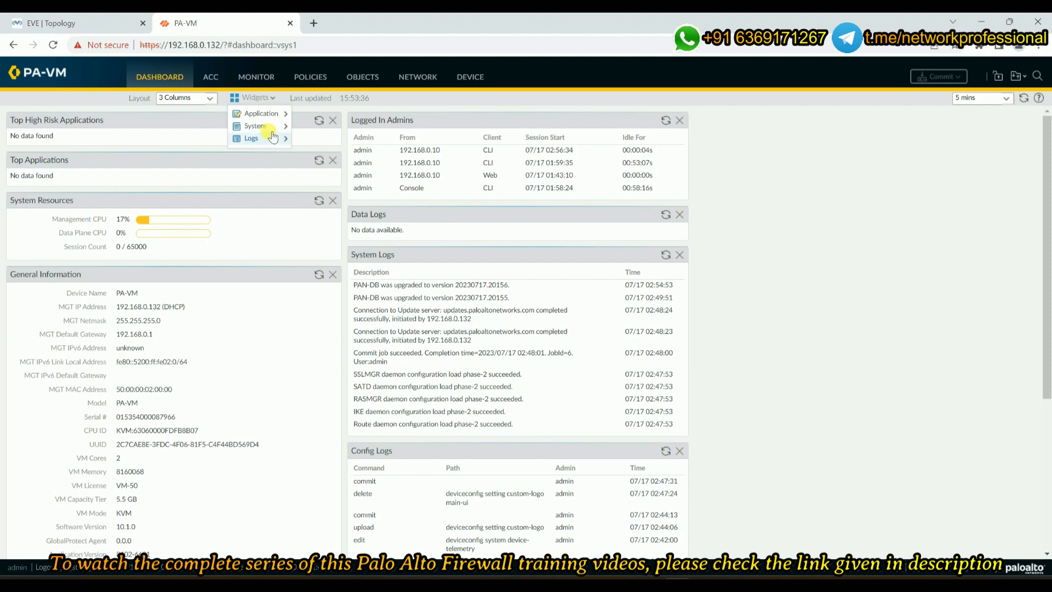
Add the Interfaces and High Availability system widgets to the dashboard, and check the ethernet1/1 port details.
{"action": "mouse_move", "coordinate": [256, 130]}
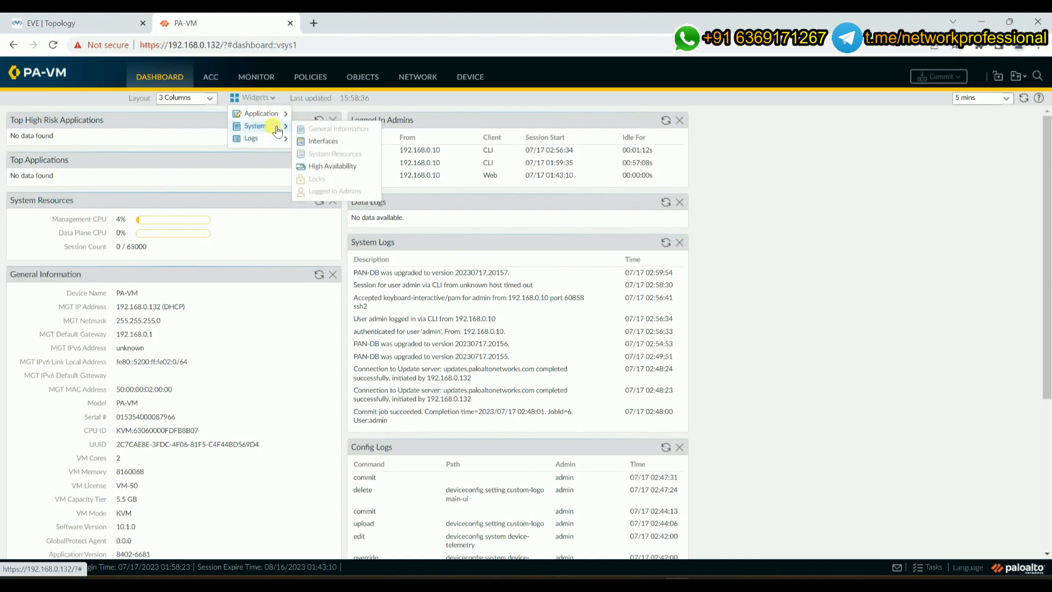
{"action": "left_click", "coordinate": [340, 145]}
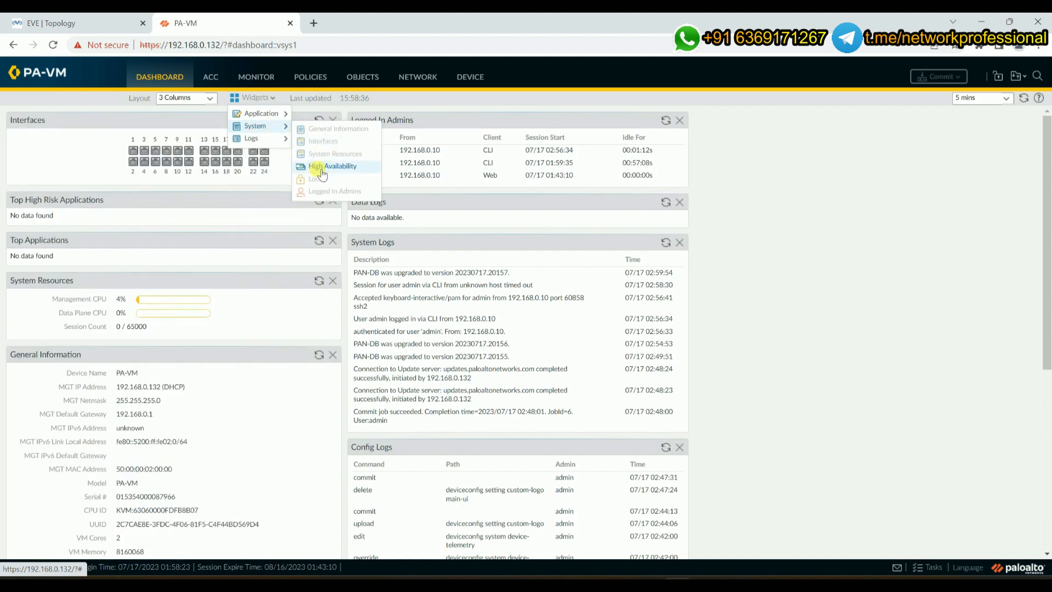
{"action": "left_click", "coordinate": [322, 168]}
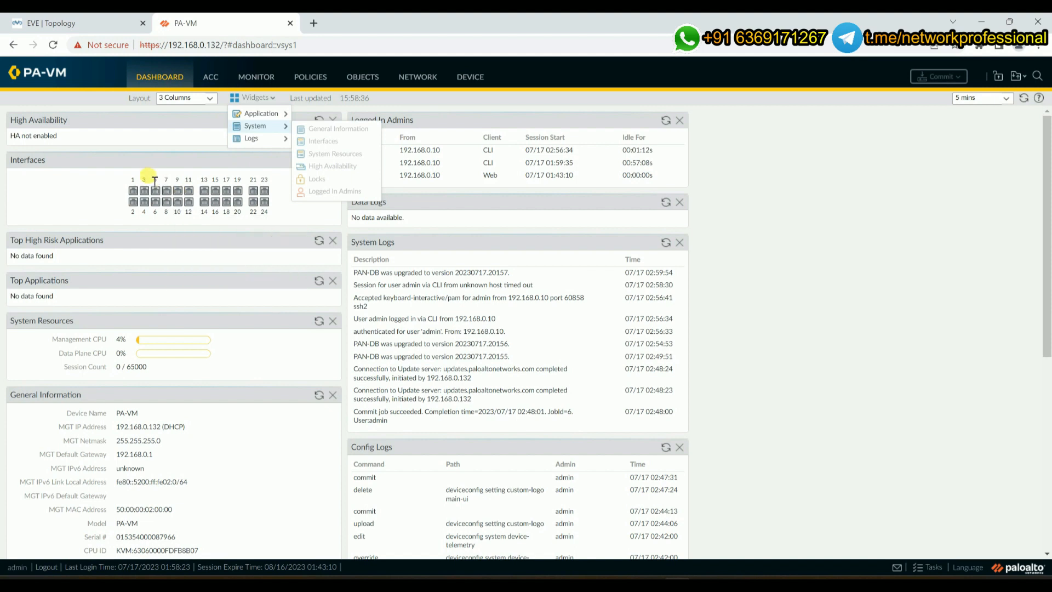
{"action": "mouse_move", "coordinate": [124, 192]}
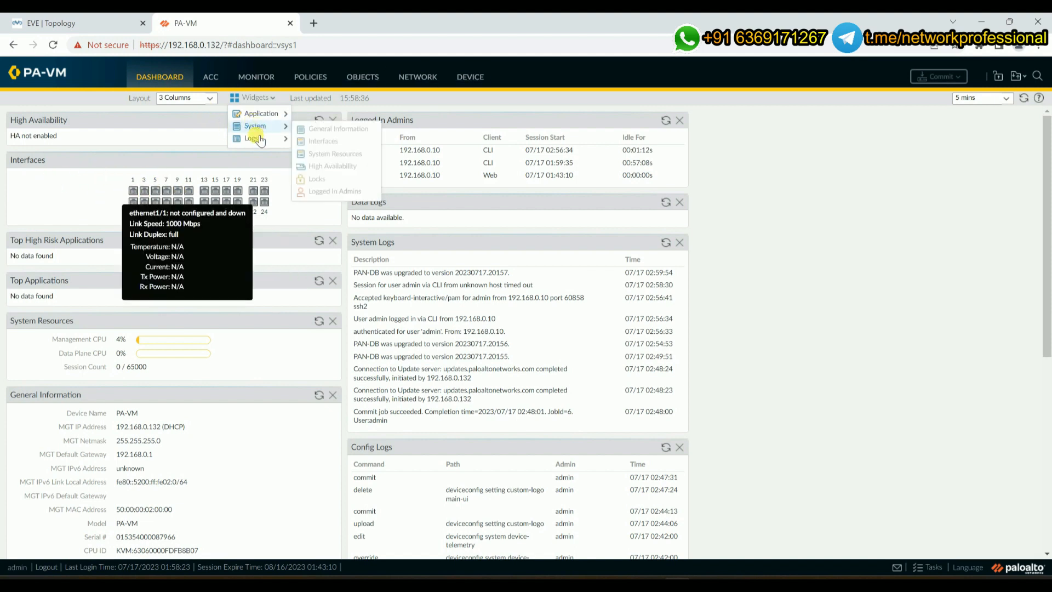
Add the Threat Logs and URL Filtering Logs widgets to the dashboard.
{"action": "mouse_move", "coordinate": [260, 141]}
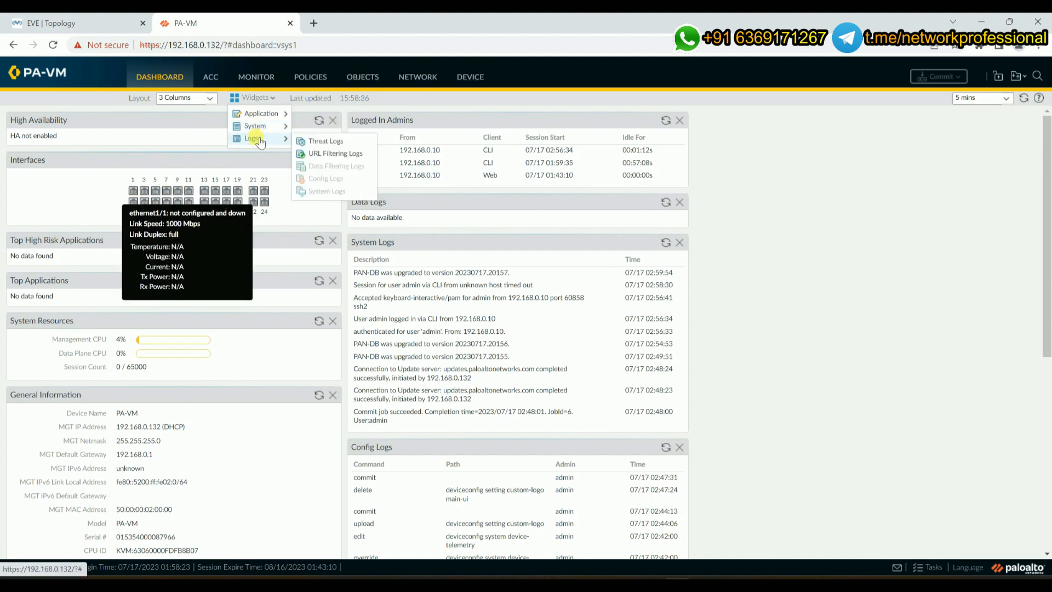
{"action": "left_click", "coordinate": [325, 140]}
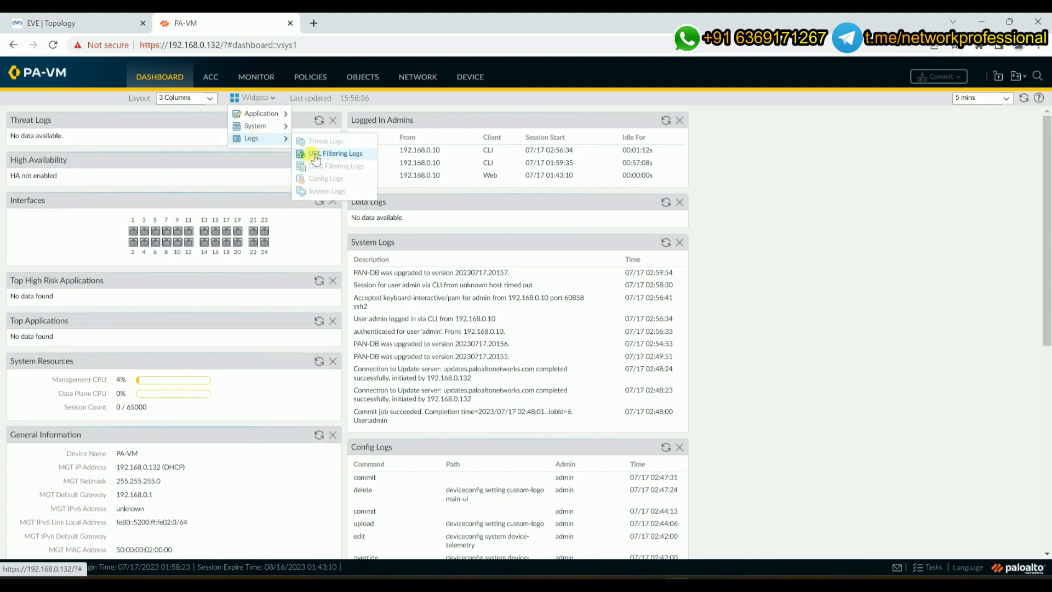
{"action": "left_click", "coordinate": [315, 154]}
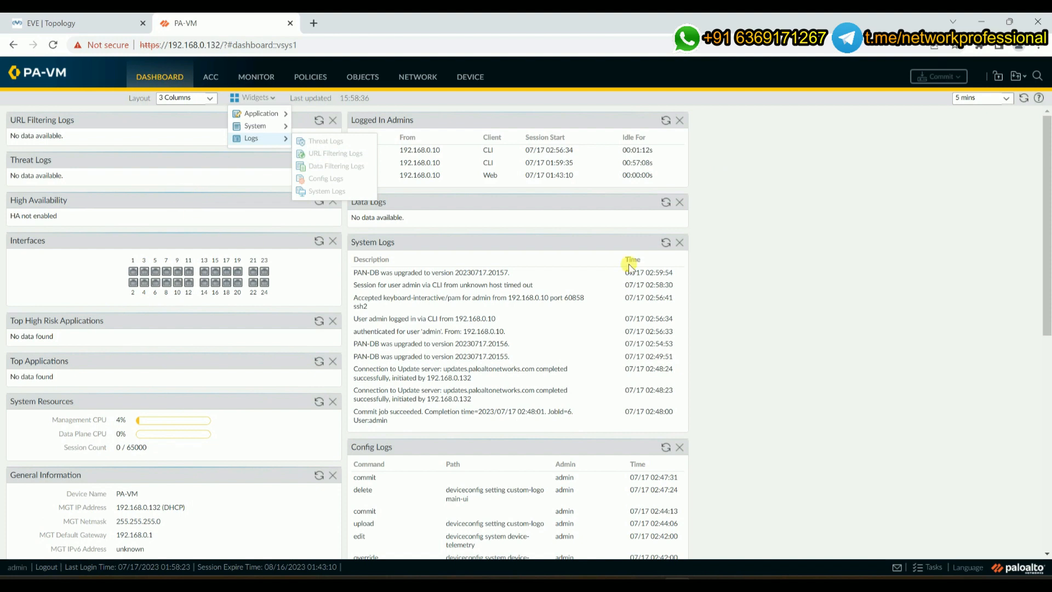
{"action": "left_click", "coordinate": [765, 195]}
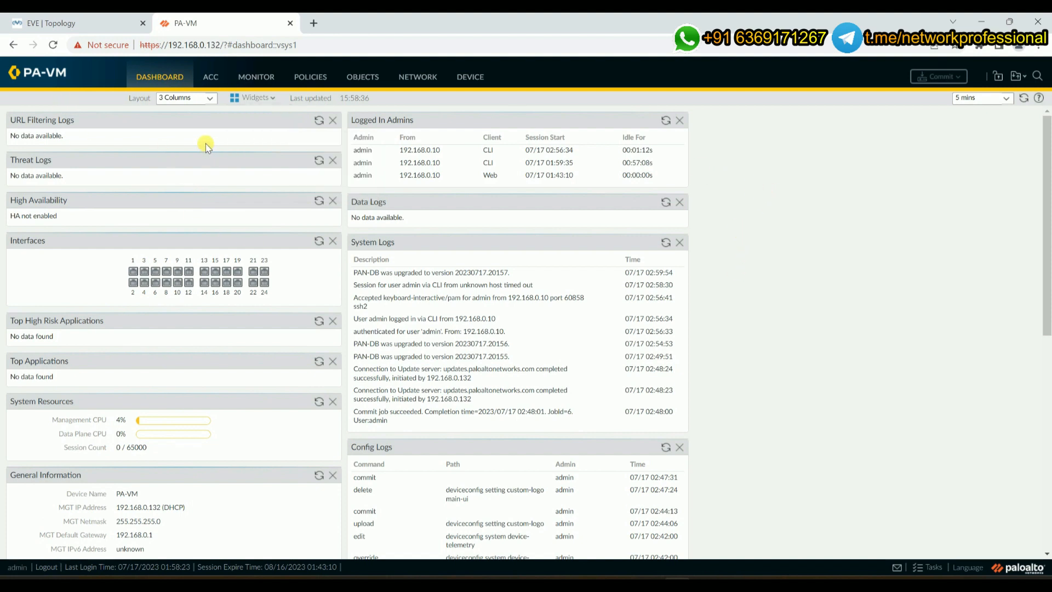
Move the URL Filtering Logs, High Availability, Interfaces, Top High Risk Applications, Top Applications and Threat Logs widgets into the dashboard's empty third column.
{"action": "left_click_drag", "start_coordinate": [136, 125], "coordinate": [812, 149]}
{"action": "left_click_drag", "start_coordinate": [144, 159], "coordinate": [772, 180]}
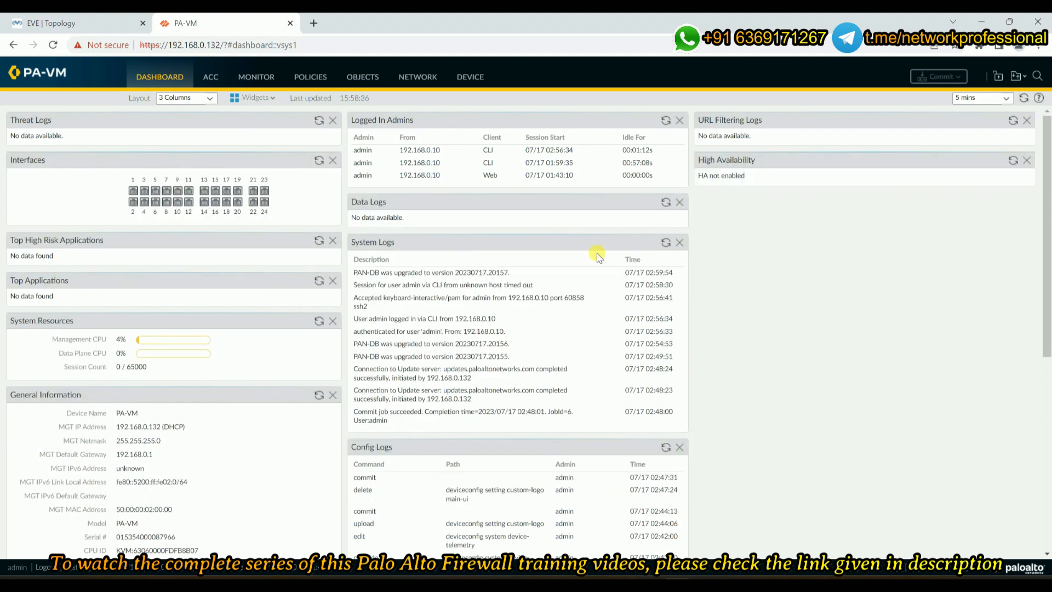
{"action": "left_click_drag", "start_coordinate": [123, 159], "coordinate": [758, 227]}
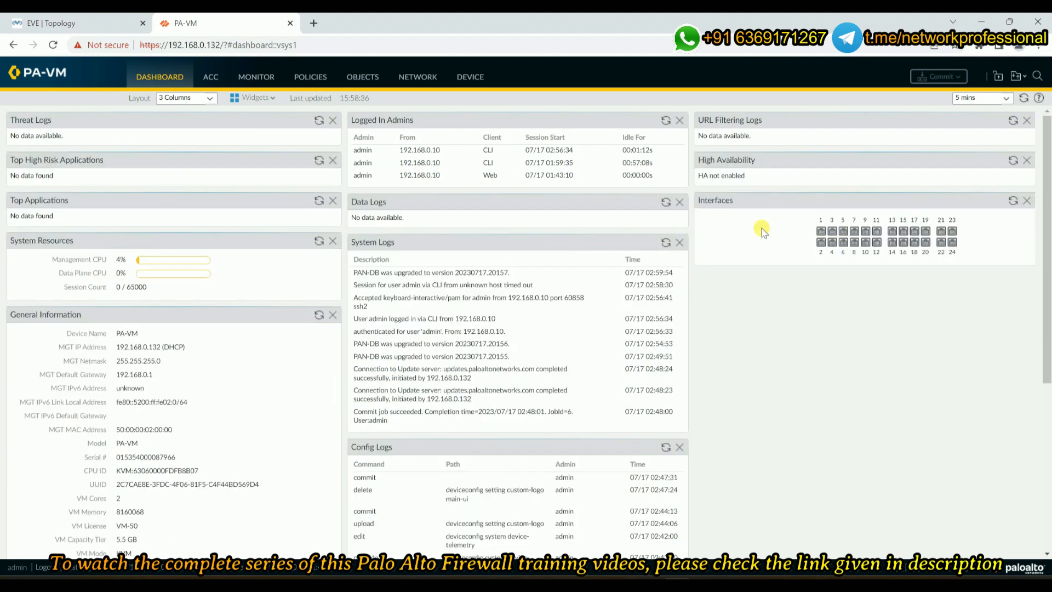
{"action": "left_click_drag", "start_coordinate": [127, 155], "coordinate": [956, 306]}
{"action": "left_click_drag", "start_coordinate": [122, 160], "coordinate": [854, 324]}
{"action": "left_click_drag", "start_coordinate": [16, 121], "coordinate": [848, 399]}
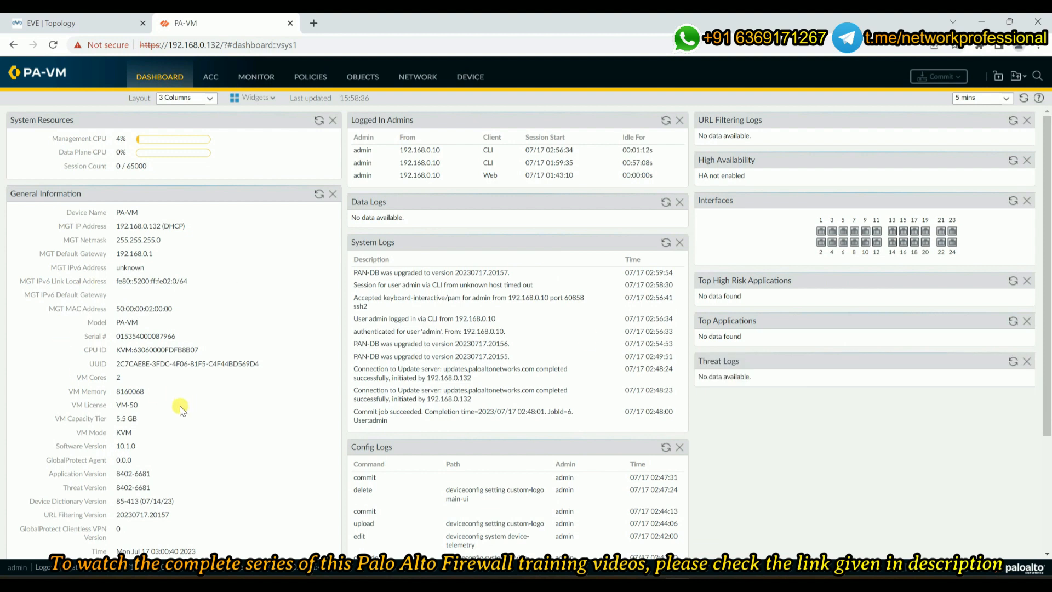
Look over the rearranged dashboard and set its refresh interval to Manual.
{"action": "scroll", "coordinate": [169, 405], "scroll_direction": "down", "scroll_amount": 2}
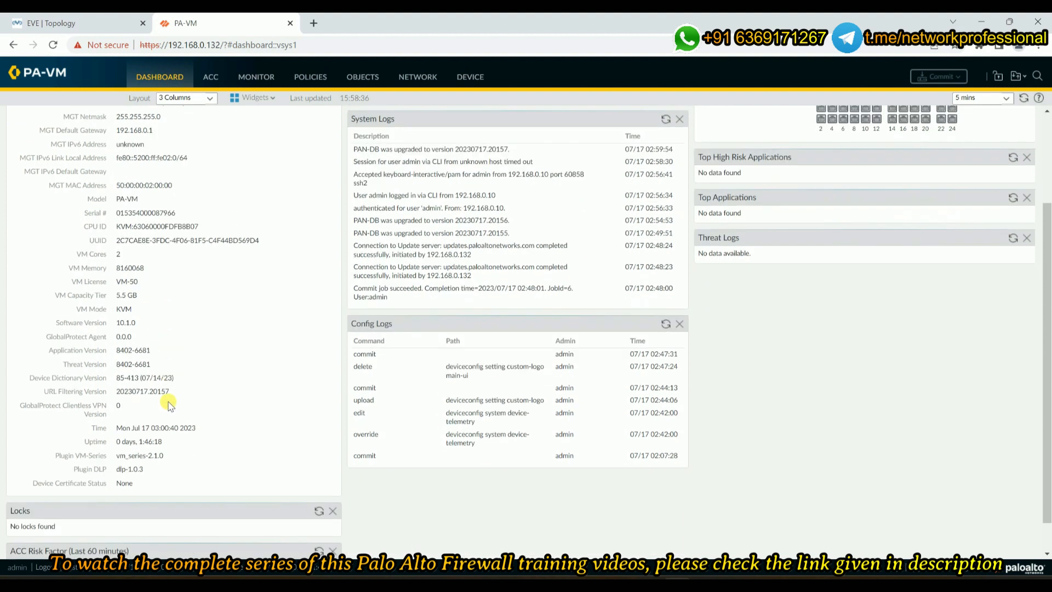
{"action": "scroll", "coordinate": [168, 404], "scroll_direction": "up", "scroll_amount": 2}
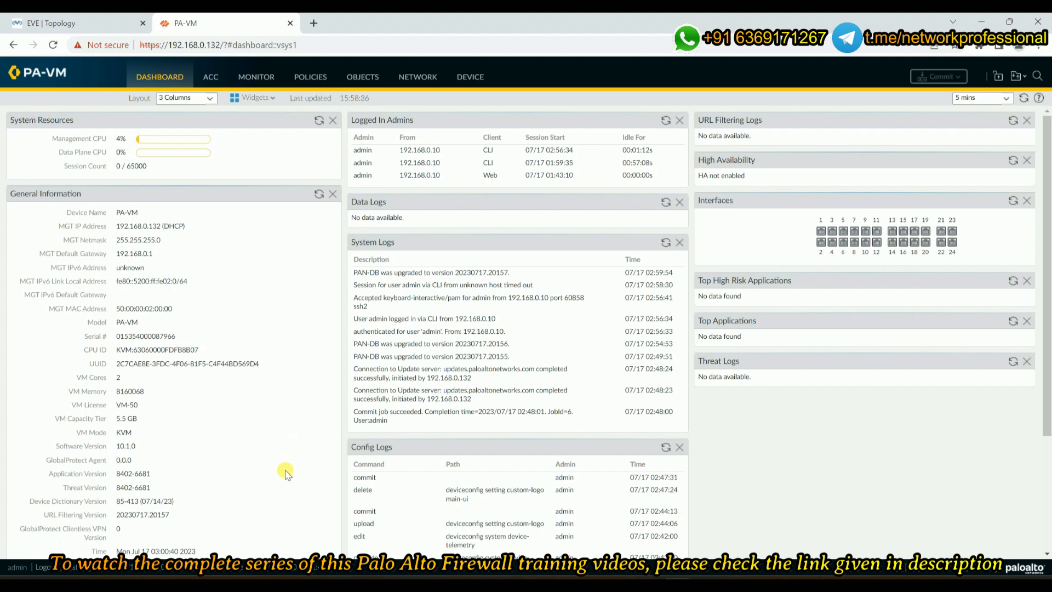
{"action": "scroll", "coordinate": [286, 471], "scroll_direction": "down", "scroll_amount": 3}
{"action": "scroll", "coordinate": [285, 469], "scroll_direction": "up", "scroll_amount": 3}
{"action": "left_click", "coordinate": [979, 99]}
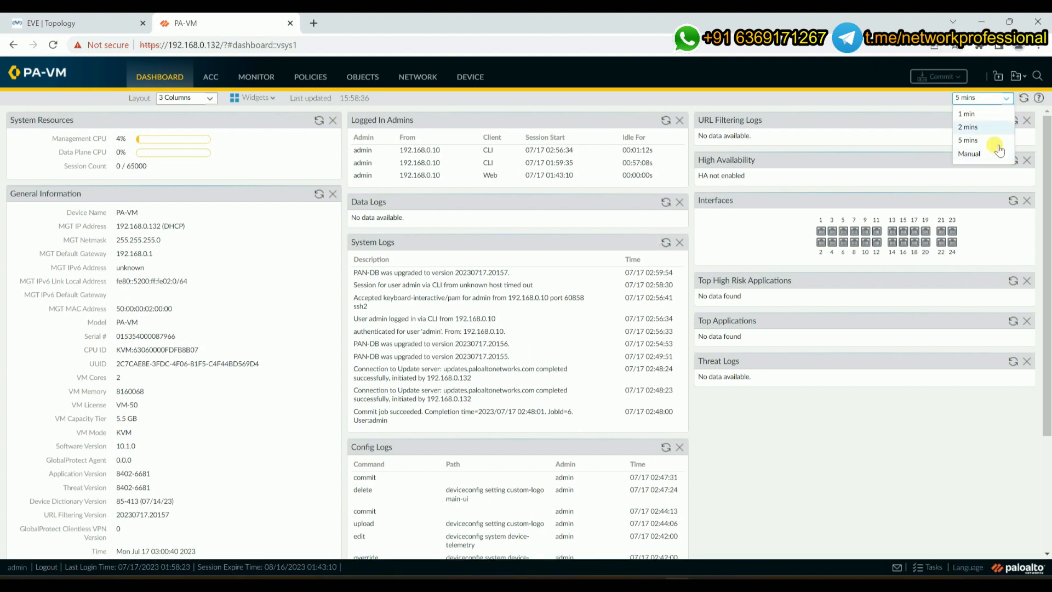
{"action": "left_click", "coordinate": [970, 154]}
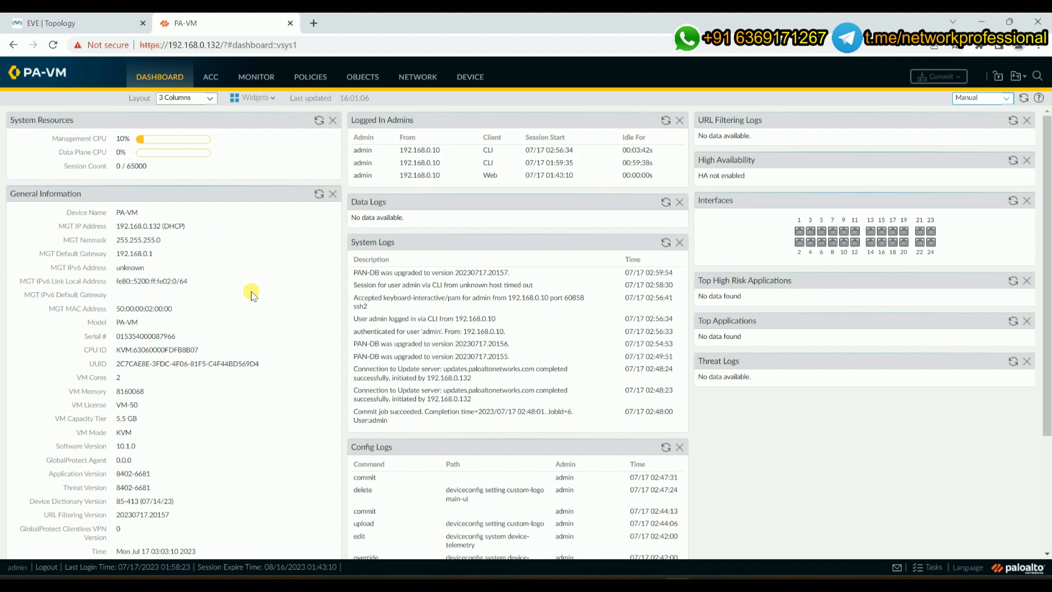
Refresh the System Resources, General Information and Logged In Admins widgets individually, and refresh the whole dashboard.
{"action": "left_click", "coordinate": [319, 120]}
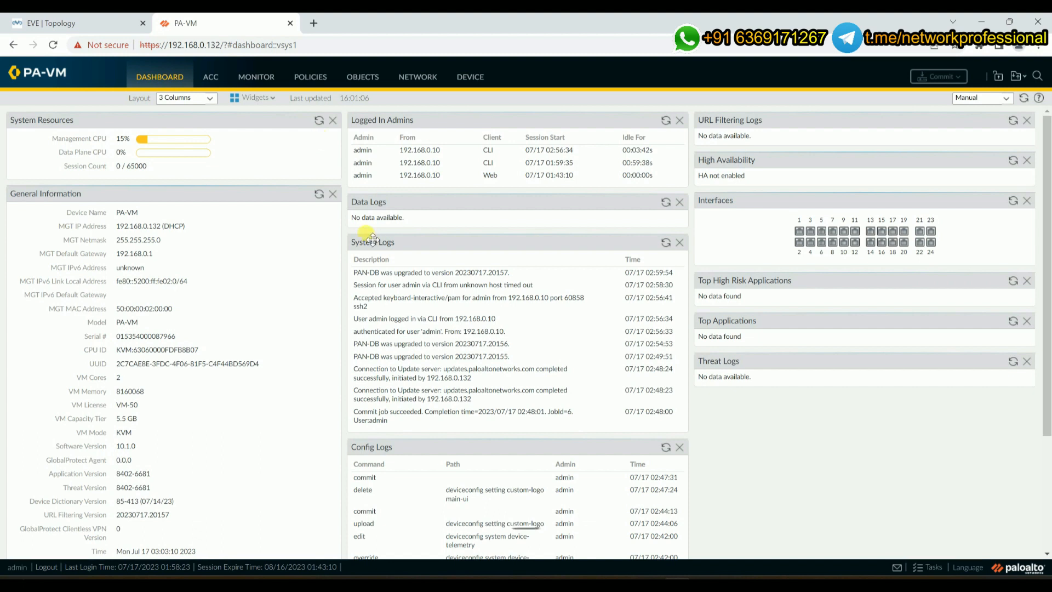
{"action": "left_click", "coordinate": [319, 194]}
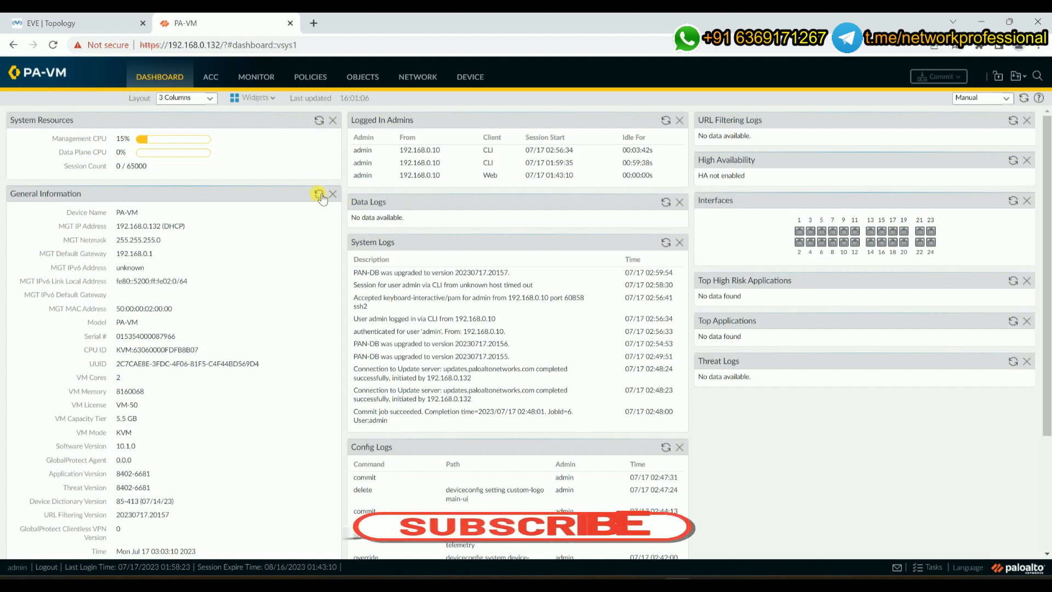
{"action": "left_click", "coordinate": [666, 120]}
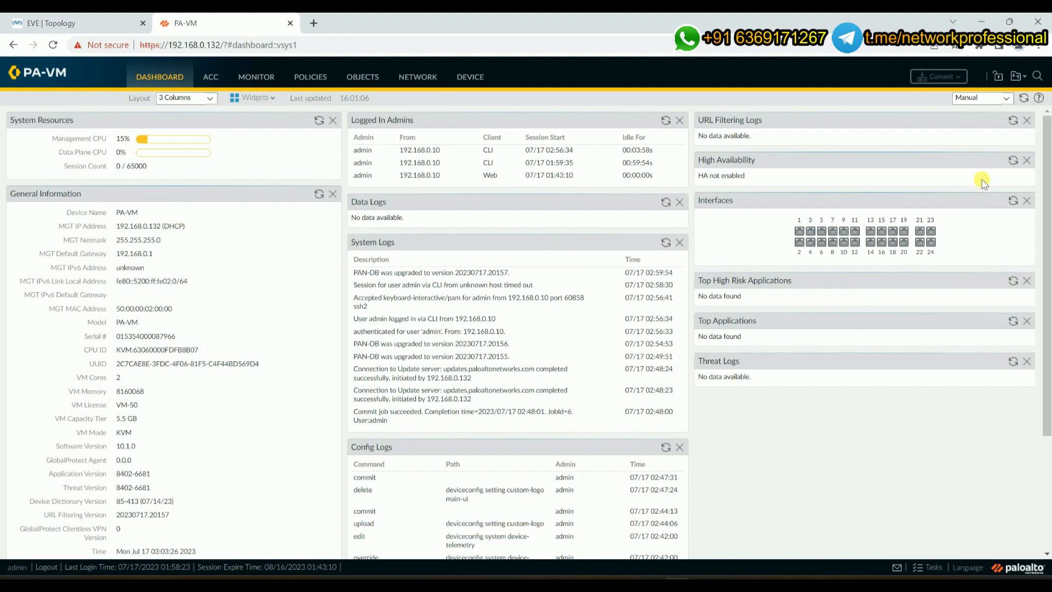
{"action": "left_click", "coordinate": [1024, 101]}
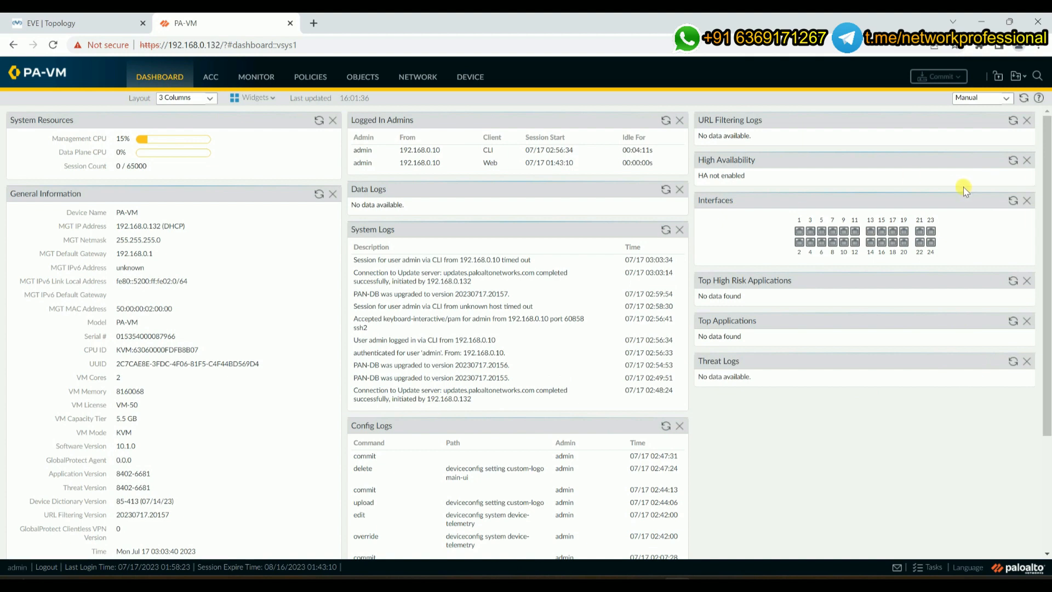
Set the dashboard's automatic refresh interval to 5 mins.
{"action": "left_click", "coordinate": [991, 98]}
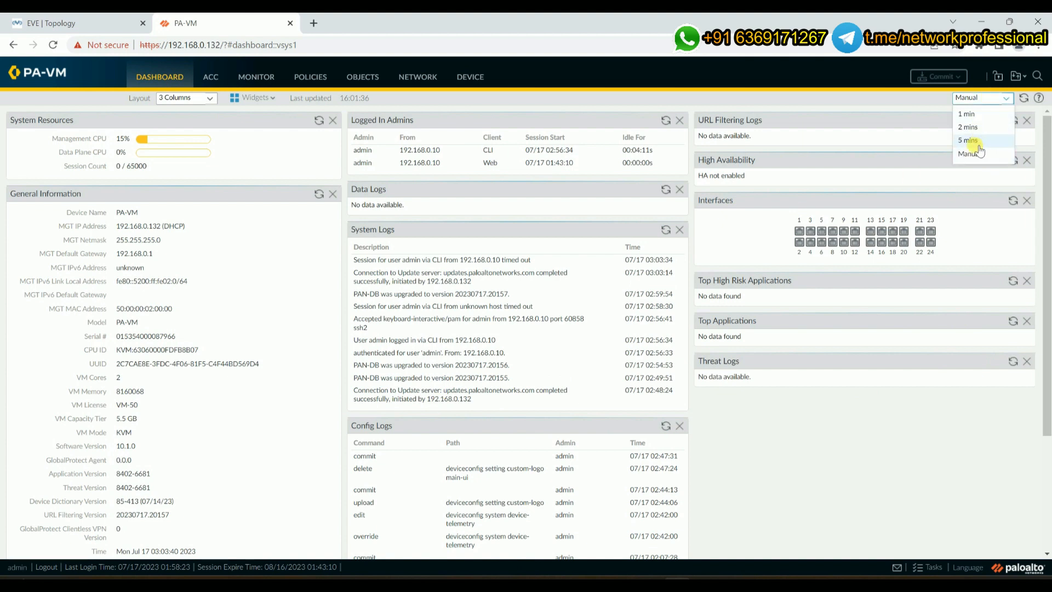
{"action": "left_click", "coordinate": [979, 144]}
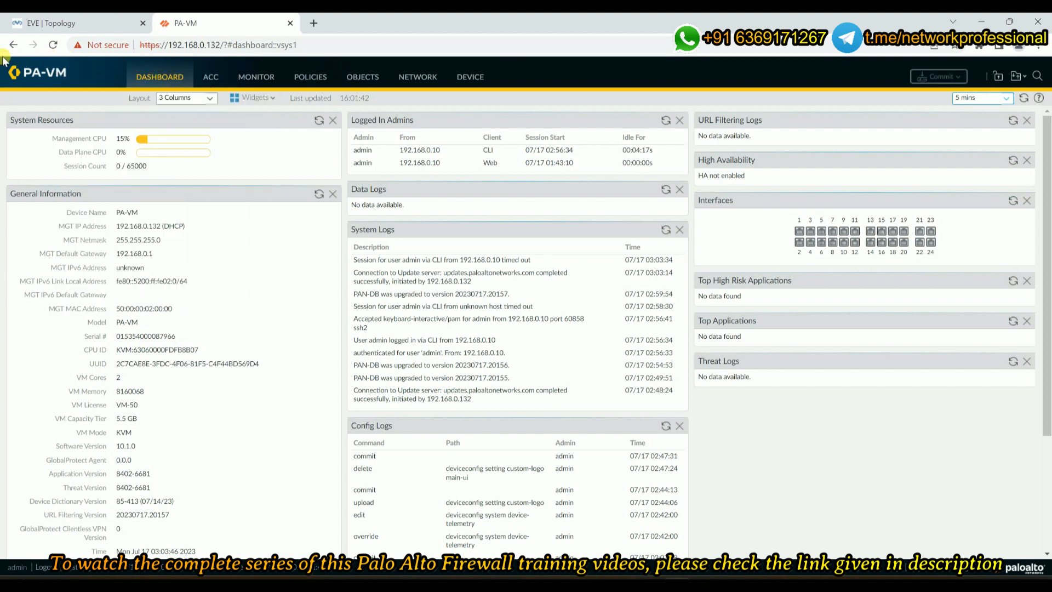
In the device's Custom Logos settings, upload png-clipart-firewall-computer-icons-computer-network-world-wide-web-rectangle-orange from Downloads as the Main UI logo.
{"action": "mouse_move", "coordinate": [67, 75]}
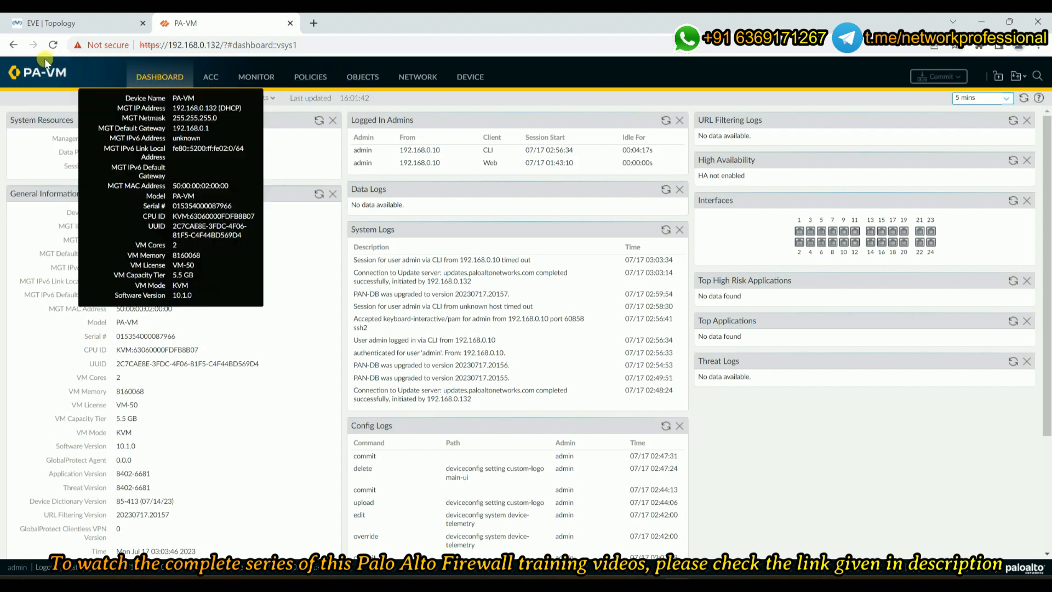
{"action": "left_click", "coordinate": [474, 75]}
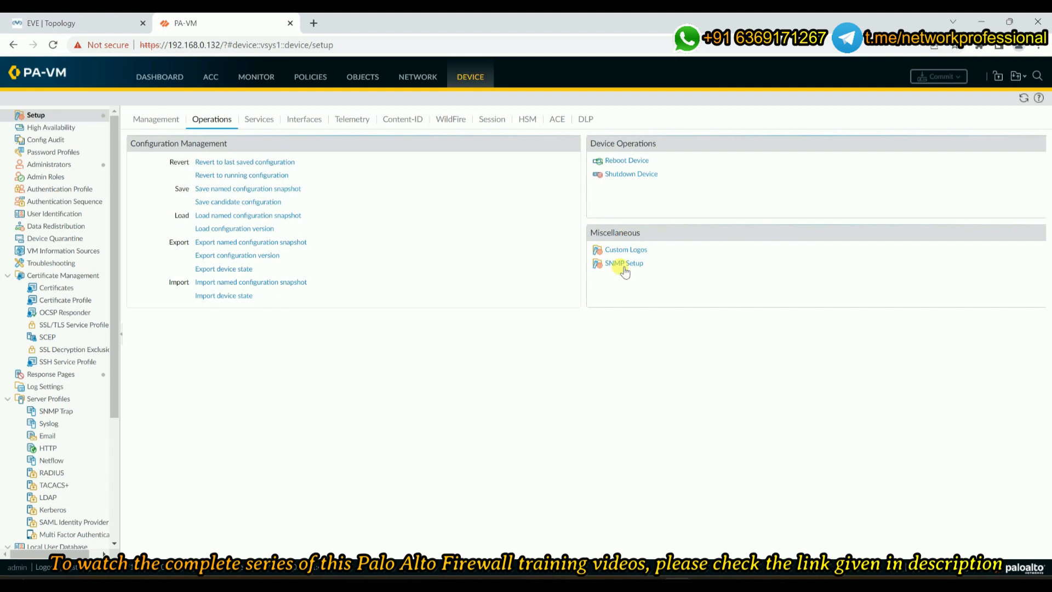
{"action": "left_click", "coordinate": [615, 249]}
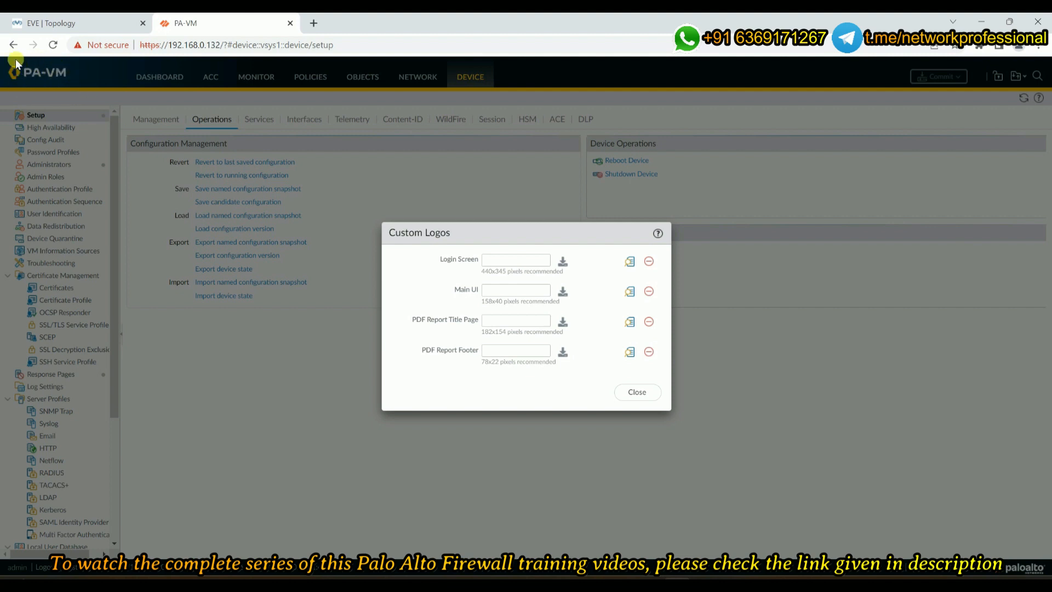
{"action": "left_click", "coordinate": [563, 292]}
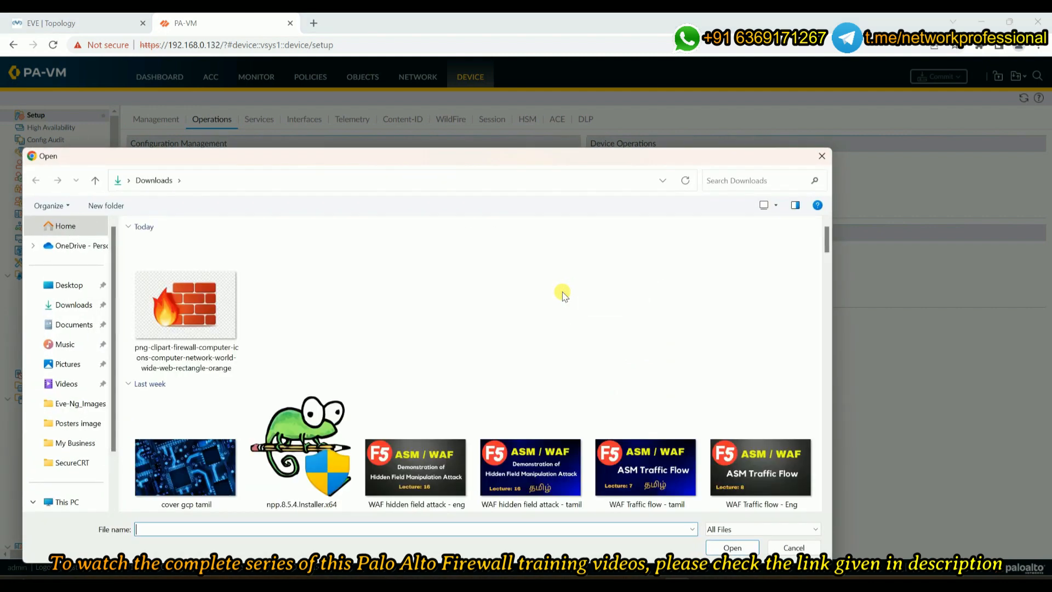
{"action": "left_click", "coordinate": [179, 311]}
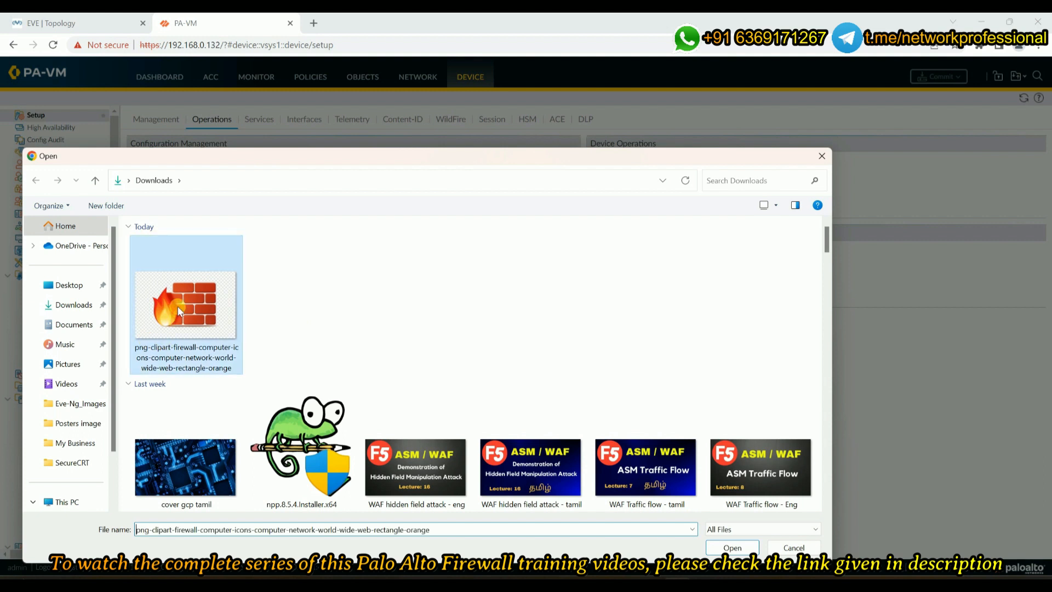
{"action": "double_click", "coordinate": [184, 304]}
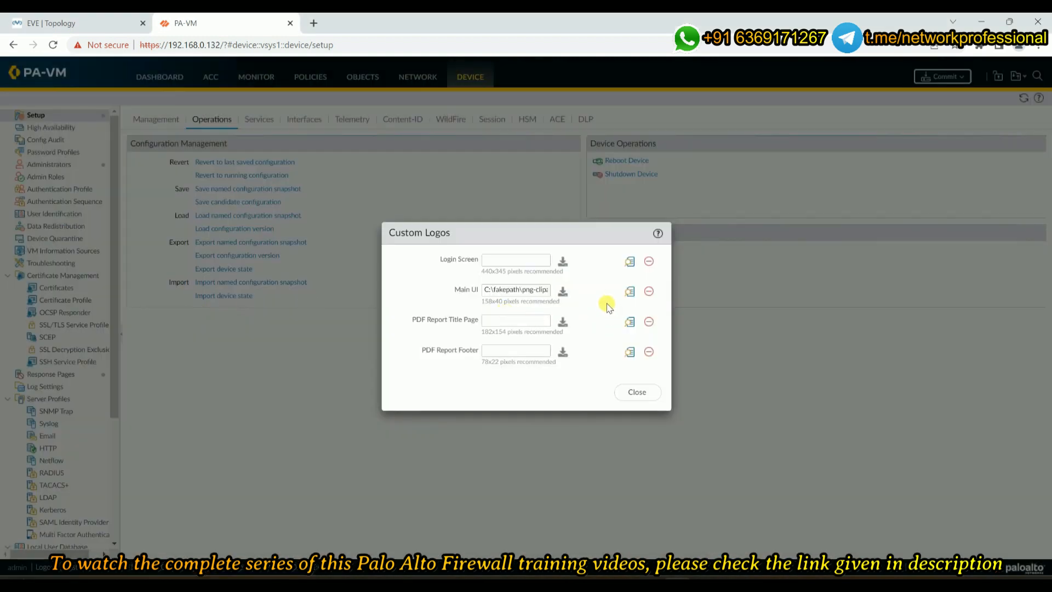
Preview the uploaded Main UI logo and close the Custom Logos settings.
{"action": "left_click", "coordinate": [629, 291]}
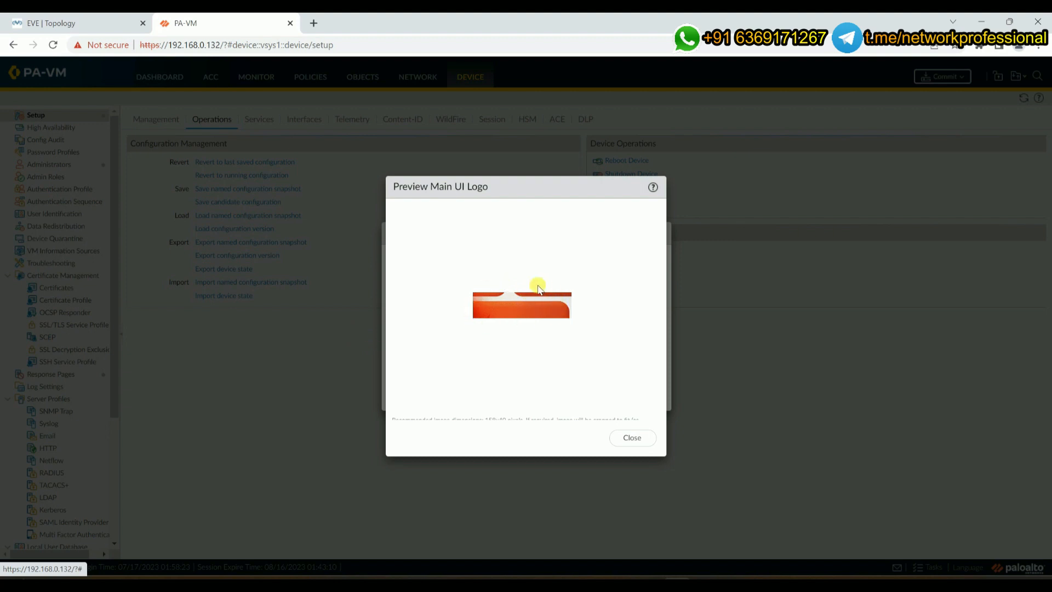
{"action": "left_click", "coordinate": [635, 438]}
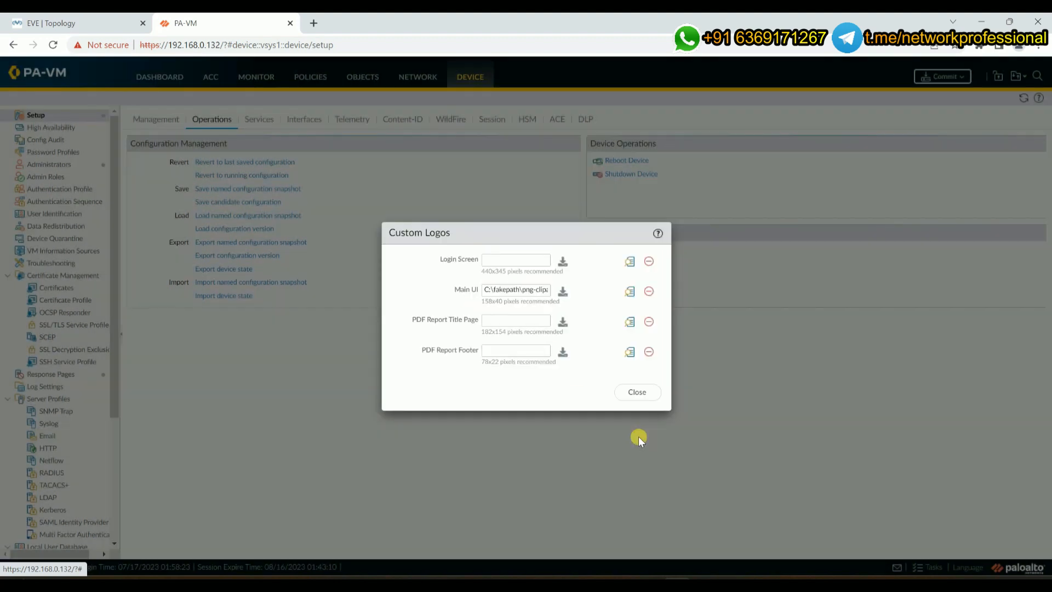
{"action": "left_click", "coordinate": [633, 393]}
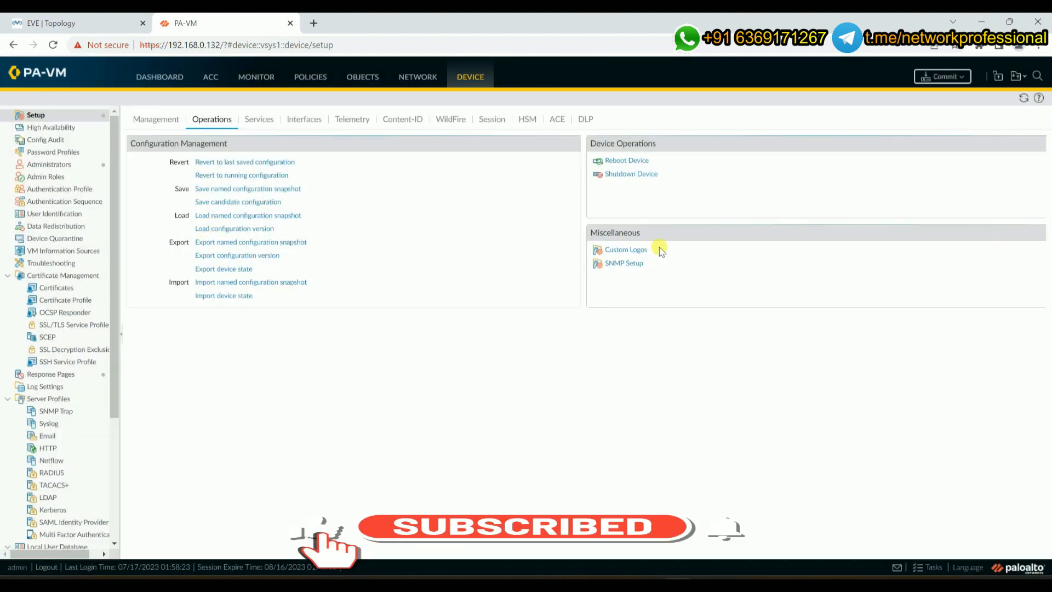
Commit all changes to the firewall, and reload the web interface, dismissing the PAN-OS welcome notice.
{"action": "left_click", "coordinate": [941, 76]}
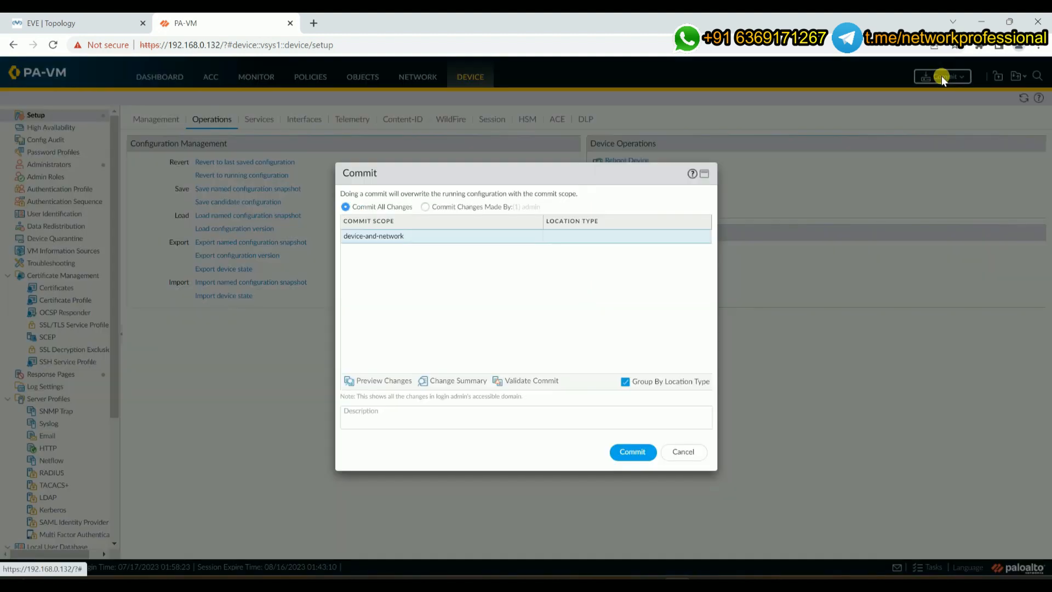
{"action": "left_click", "coordinate": [632, 452]}
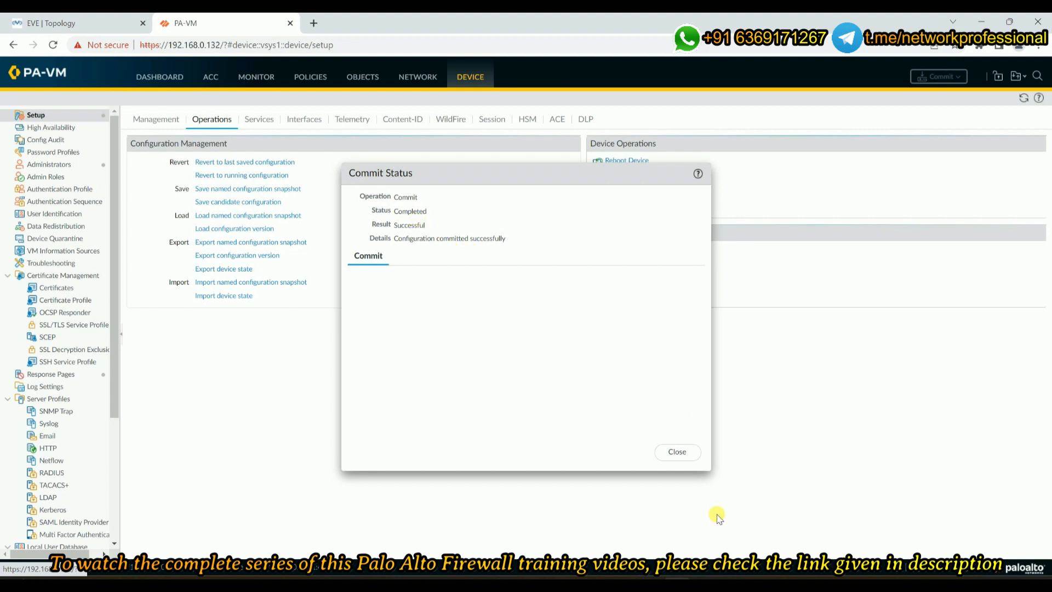
{"action": "left_click", "coordinate": [689, 452]}
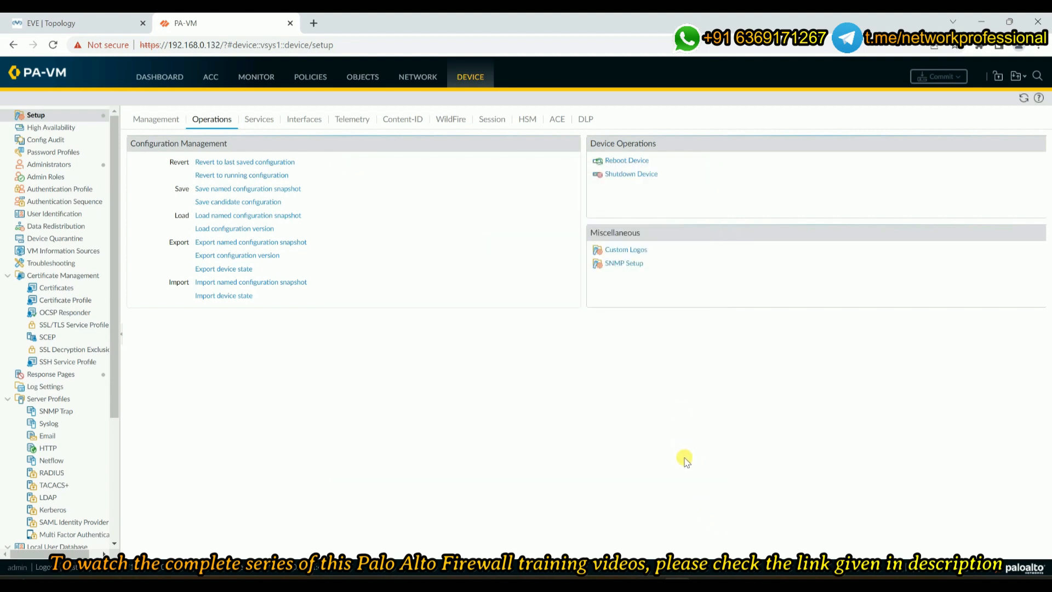
{"action": "left_click", "coordinate": [53, 45]}
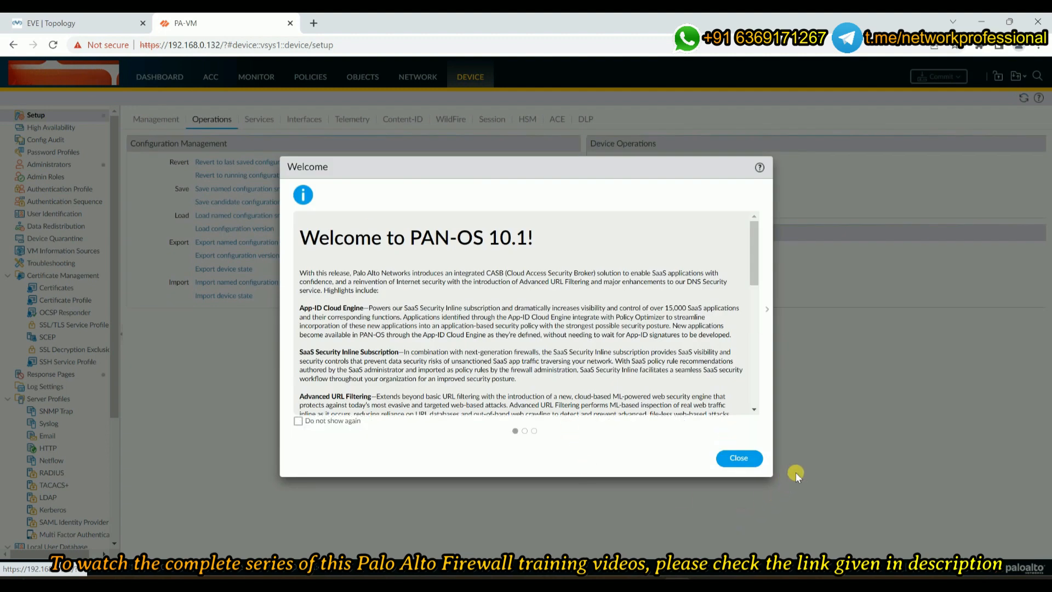
{"action": "left_click", "coordinate": [738, 457]}
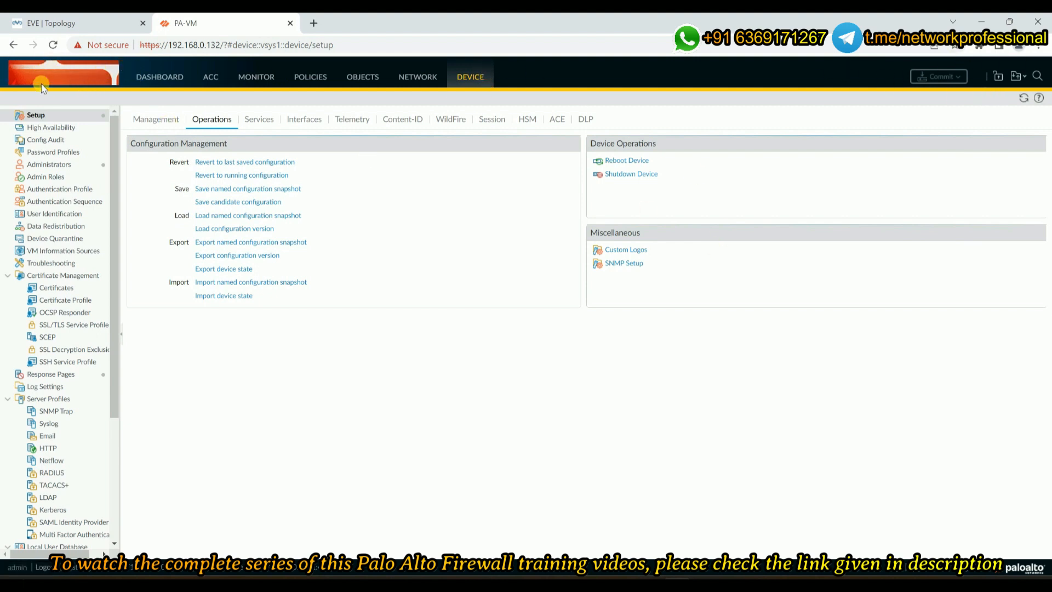
Delete the Main UI image from the device's Custom Logos settings and close the dialog.
{"action": "left_click", "coordinate": [634, 251]}
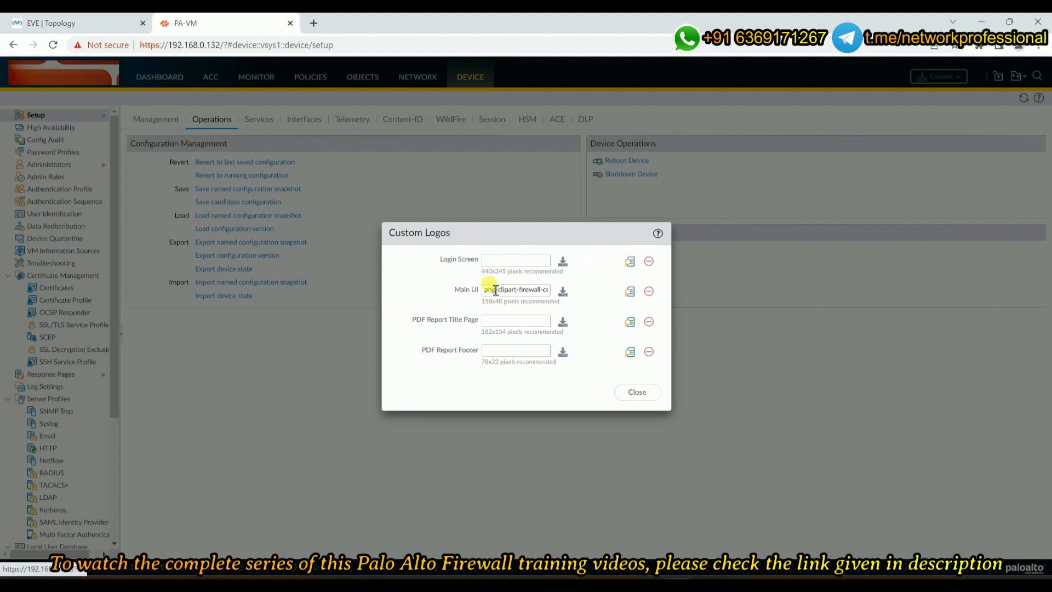
{"action": "left_click_drag", "start_coordinate": [486, 289], "coordinate": [545, 289]}
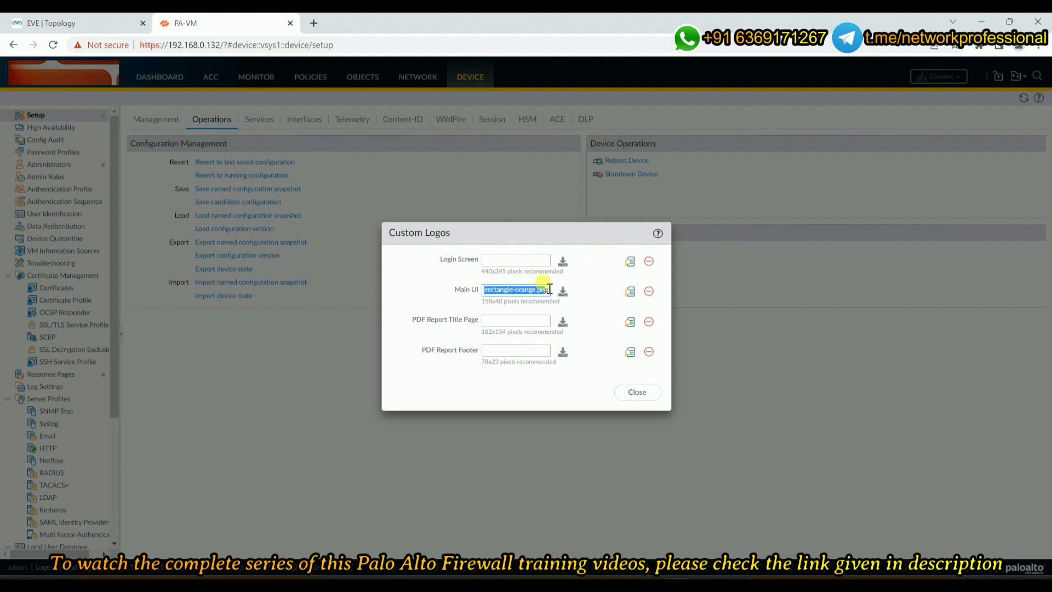
{"action": "left_click", "coordinate": [649, 291]}
{"action": "left_click", "coordinate": [501, 344]}
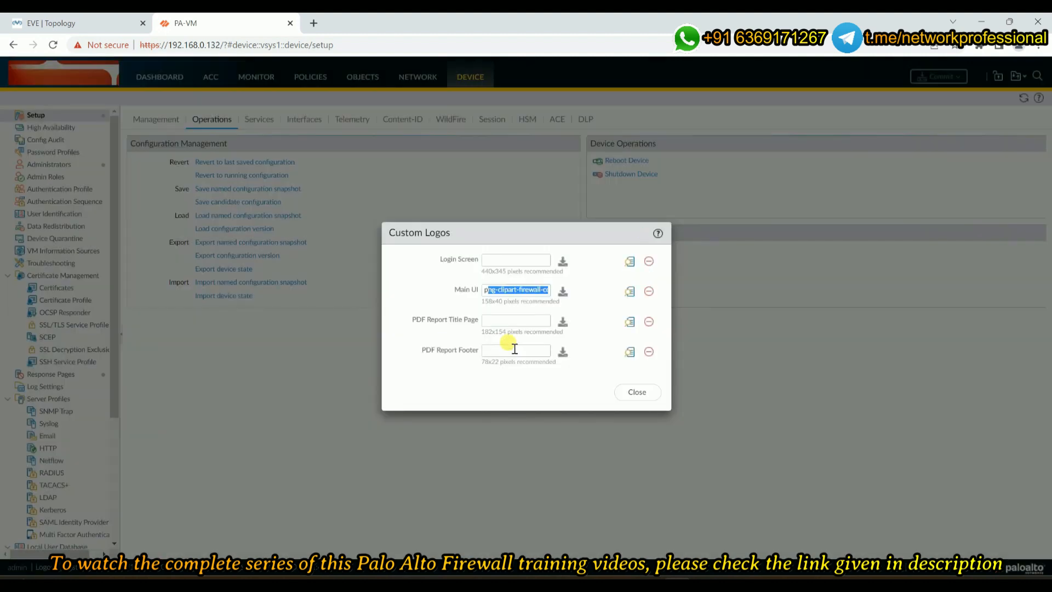
{"action": "left_click", "coordinate": [637, 391]}
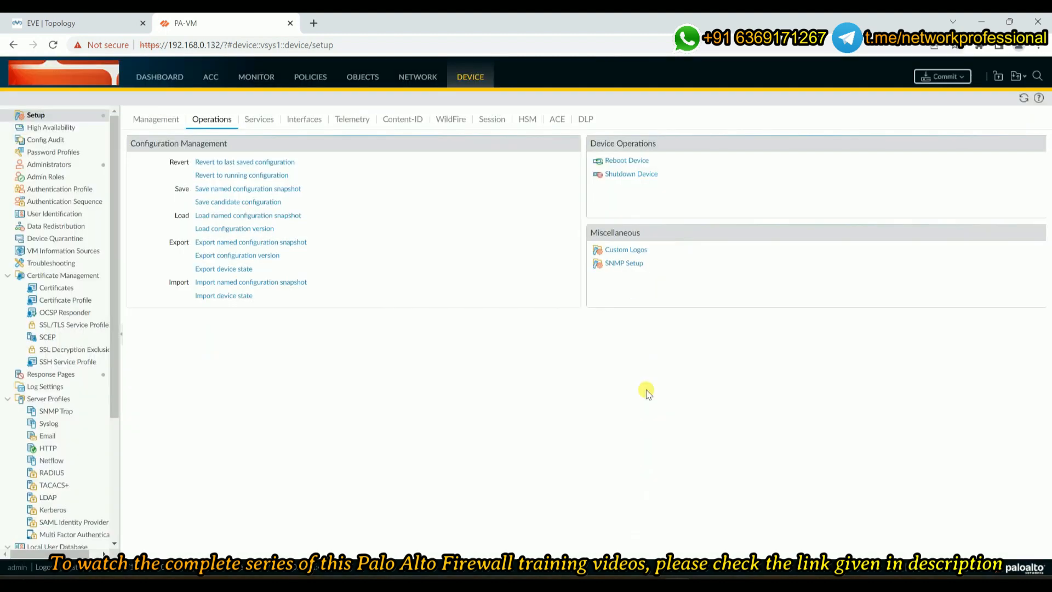
Commit the logo removal to the firewall, and reload the web interface, dismissing the welcome notice.
{"action": "left_click", "coordinate": [924, 80]}
{"action": "left_click", "coordinate": [631, 451]}
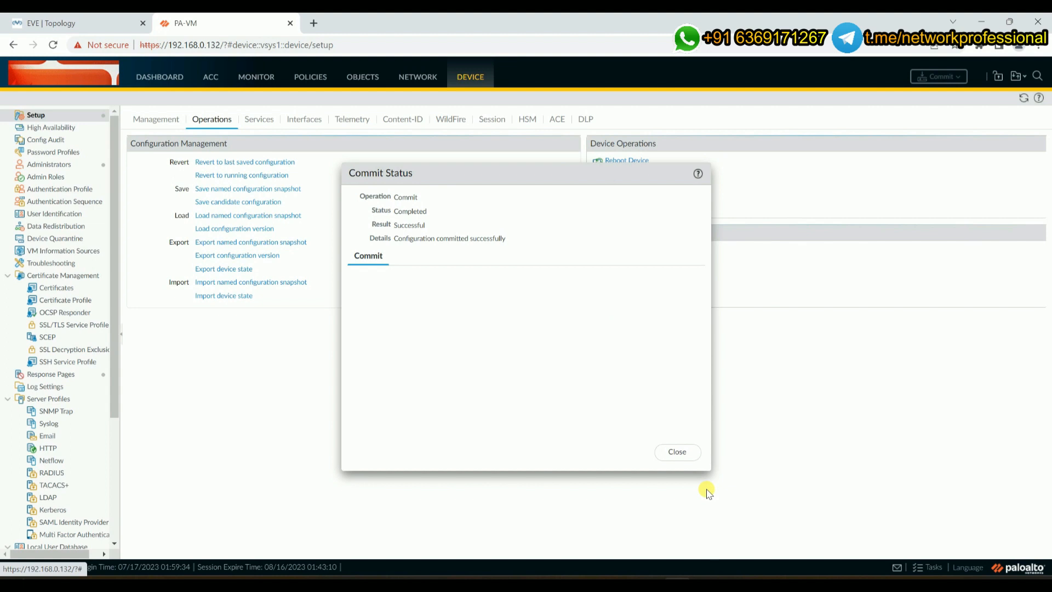
{"action": "left_click", "coordinate": [678, 452]}
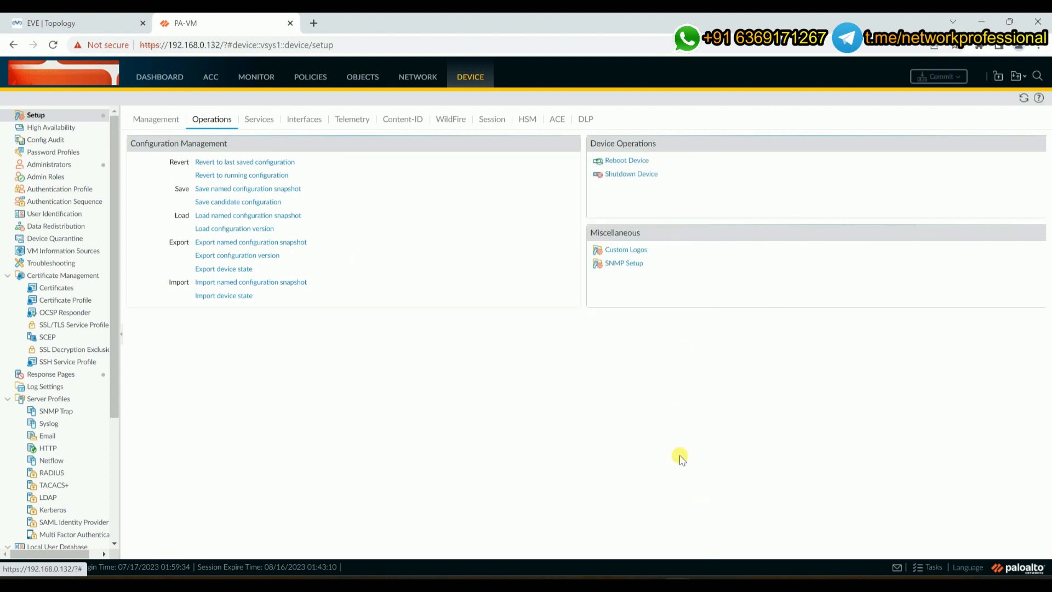
{"action": "left_click", "coordinate": [52, 44]}
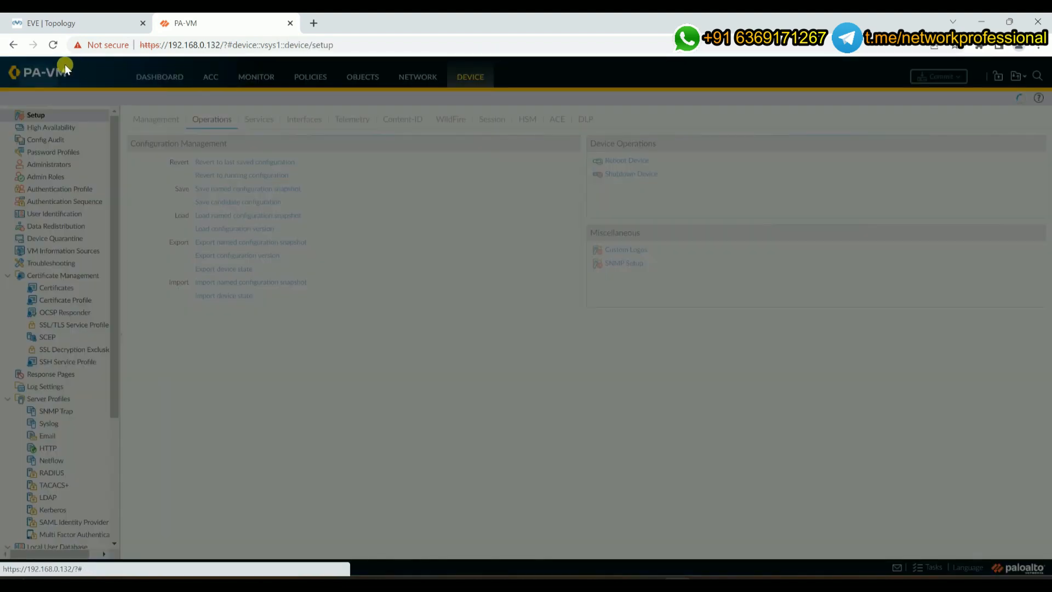
{"action": "left_click", "coordinate": [736, 457]}
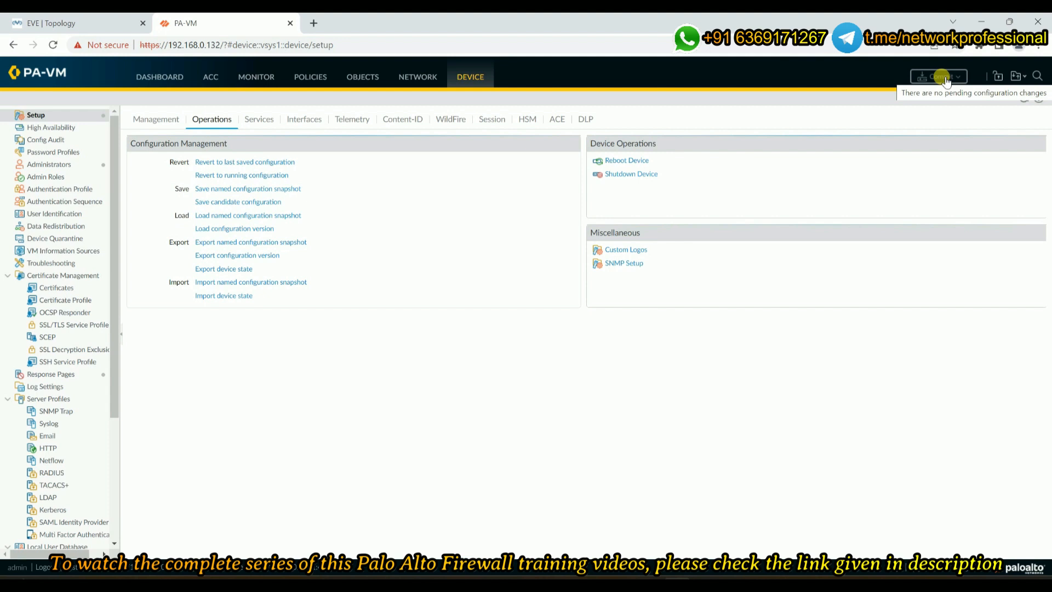
Take a lock of type Commit on the firewall configuration without a comment, and close the Locks dialog.
{"action": "left_click", "coordinate": [997, 78]}
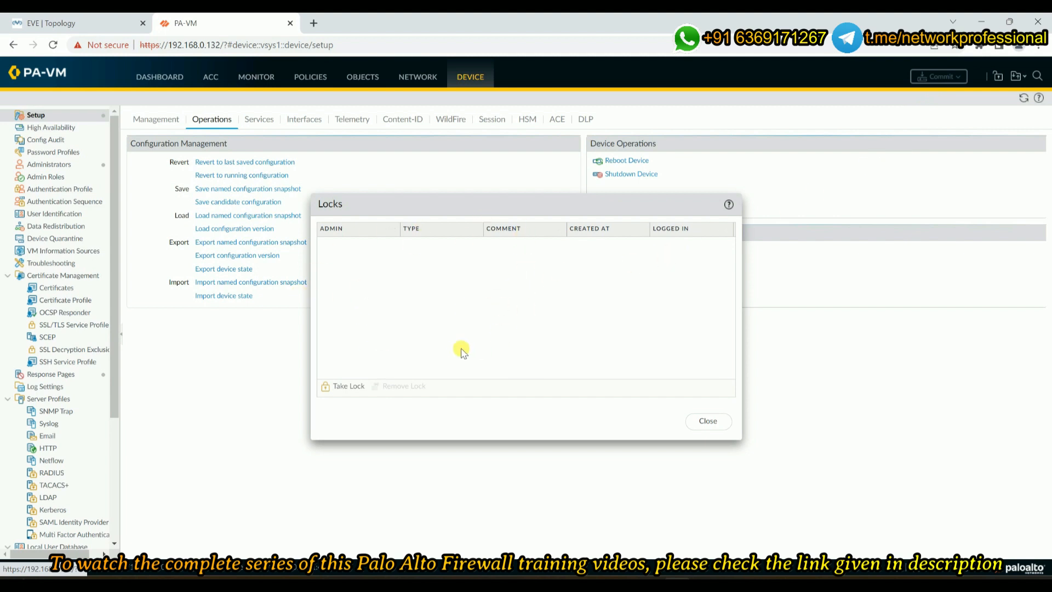
{"action": "left_click", "coordinate": [345, 387]}
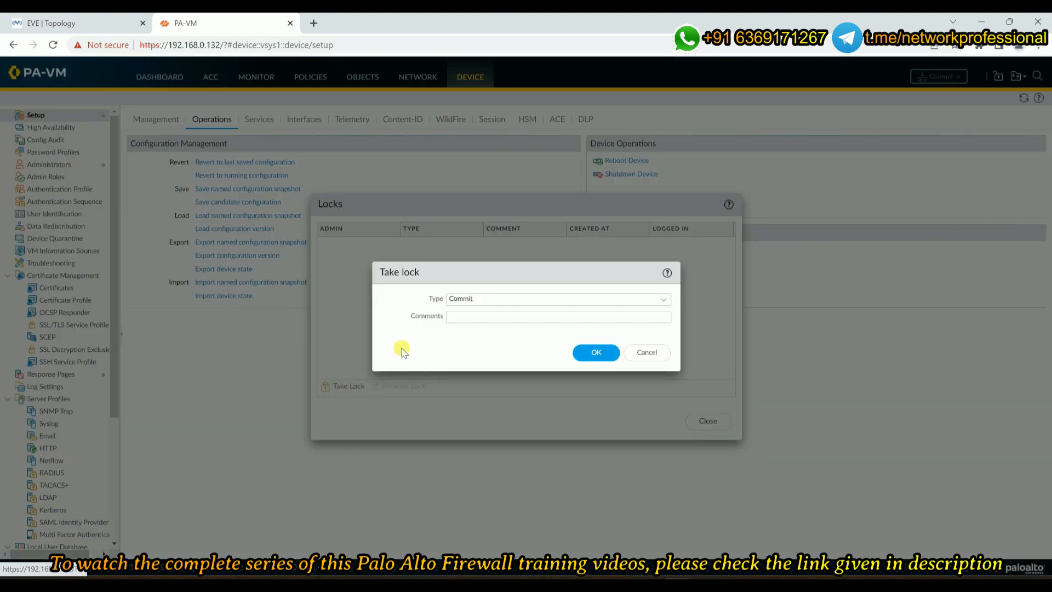
{"action": "left_click", "coordinate": [662, 300]}
{"action": "left_click", "coordinate": [665, 301]}
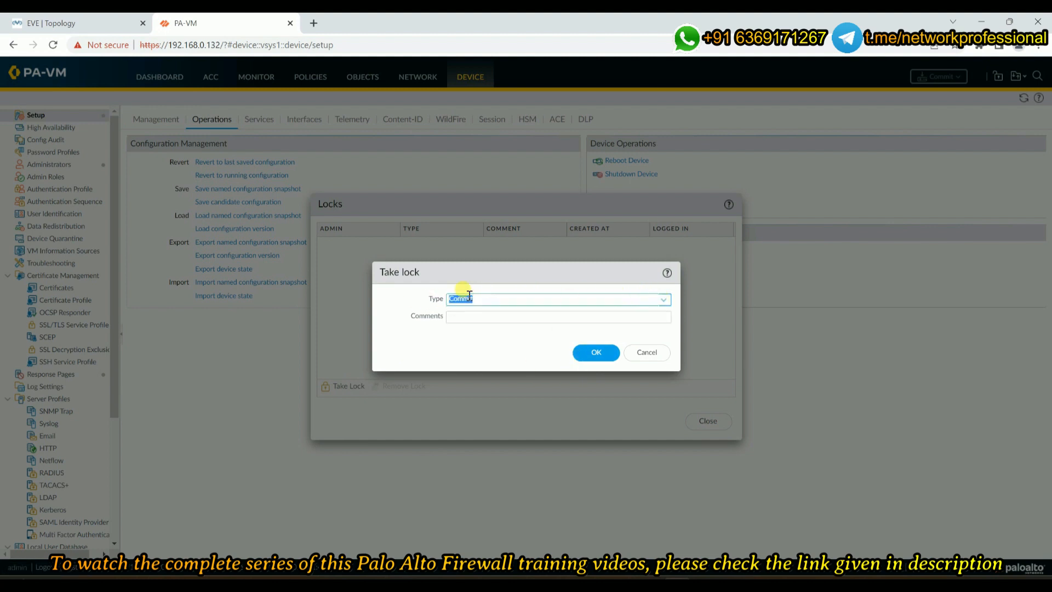
{"action": "left_click", "coordinate": [596, 353]}
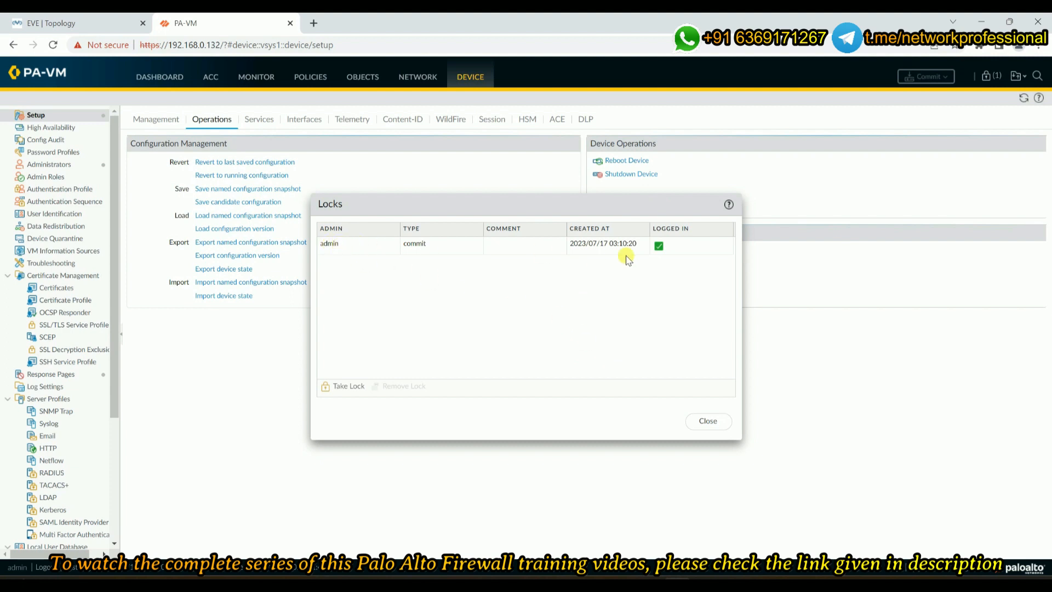
{"action": "left_click", "coordinate": [706, 420]}
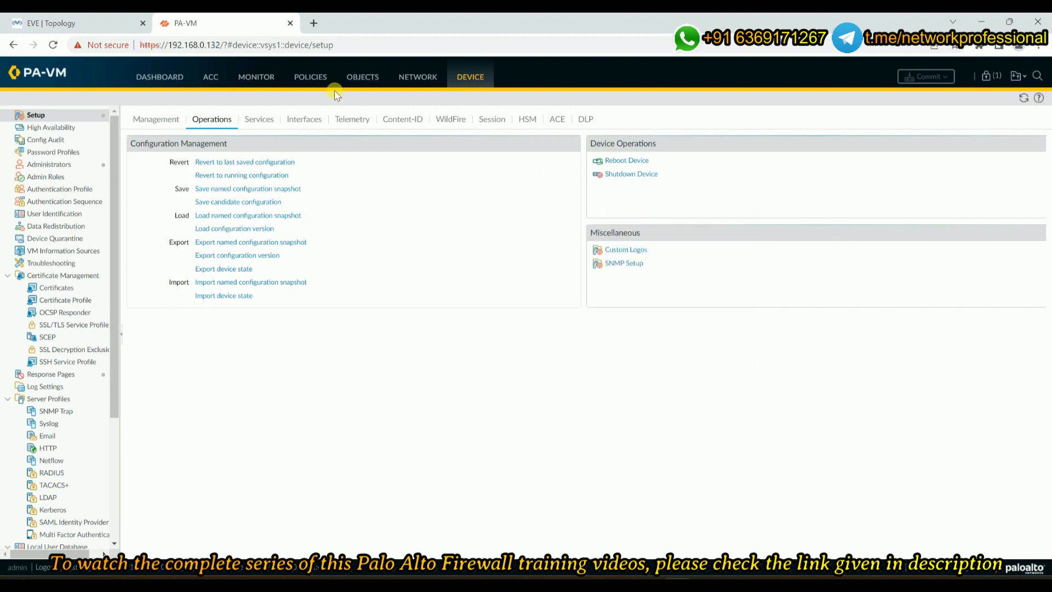
Check the commit lock in the dashboard's Locks widget, and release it from the Locks dialog.
{"action": "left_click", "coordinate": [156, 82]}
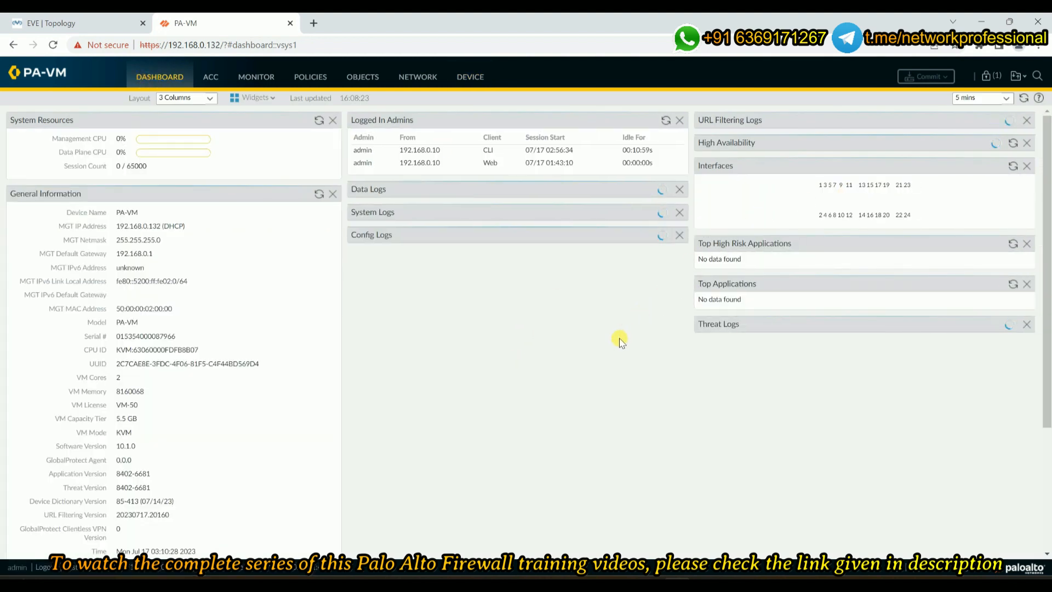
{"action": "scroll", "coordinate": [602, 356], "scroll_direction": "down", "scroll_amount": 3}
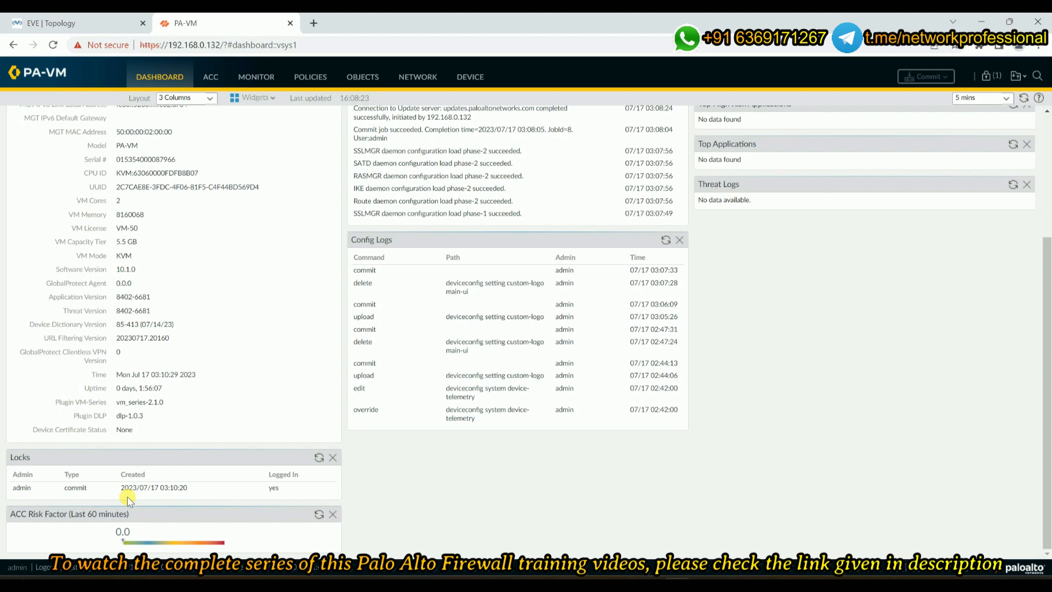
{"action": "left_click", "coordinate": [993, 77]}
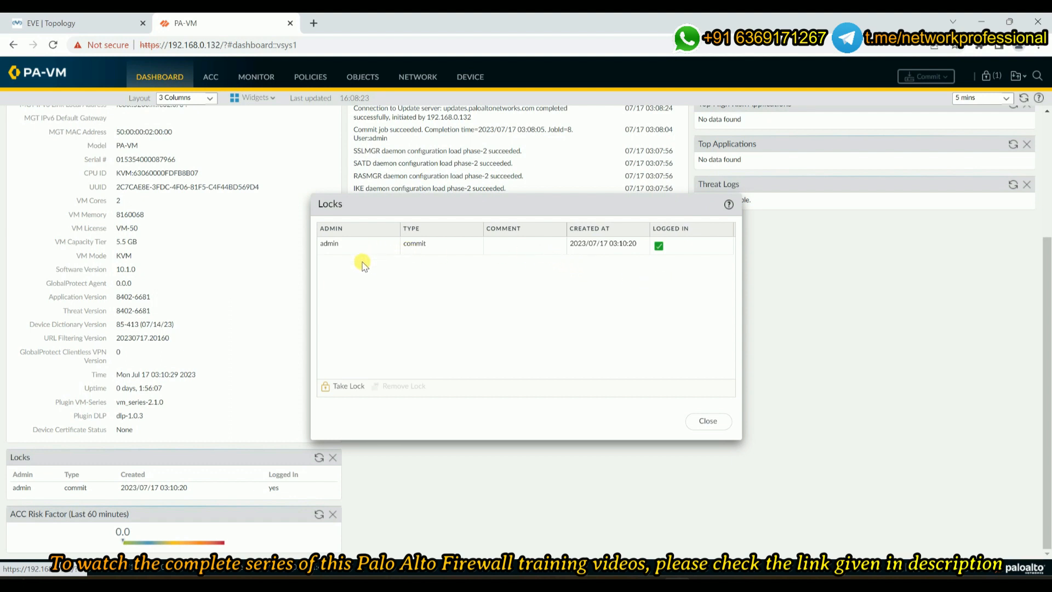
{"action": "left_click", "coordinate": [340, 247]}
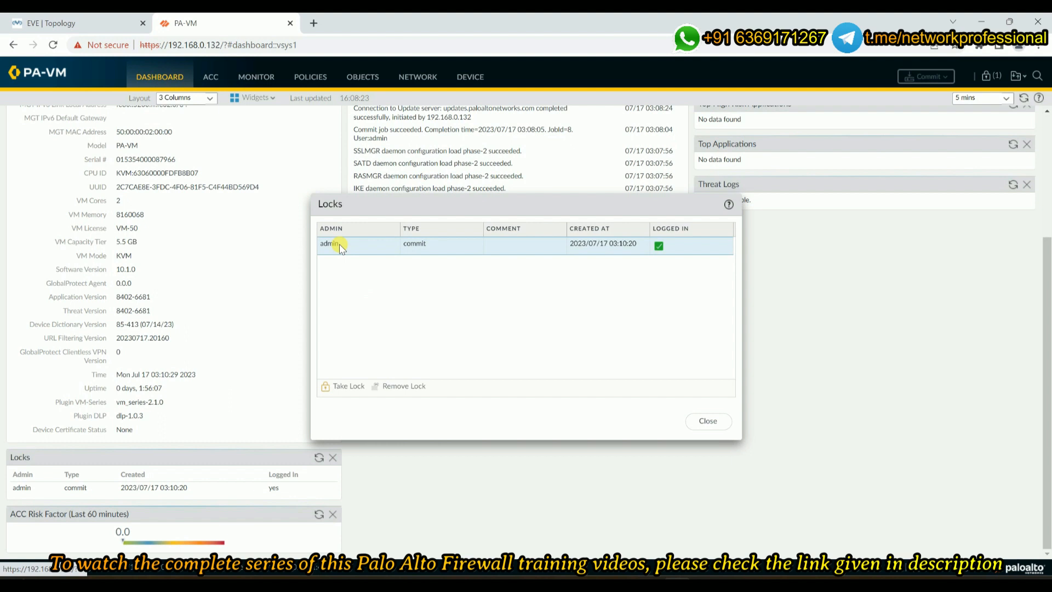
{"action": "left_click", "coordinate": [412, 386]}
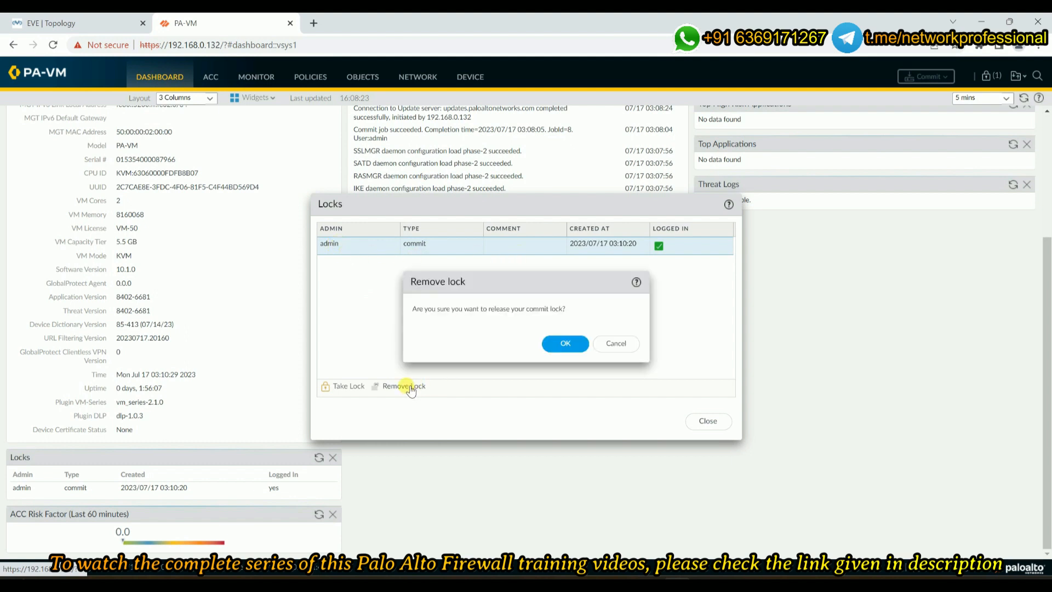
{"action": "left_click", "coordinate": [564, 343]}
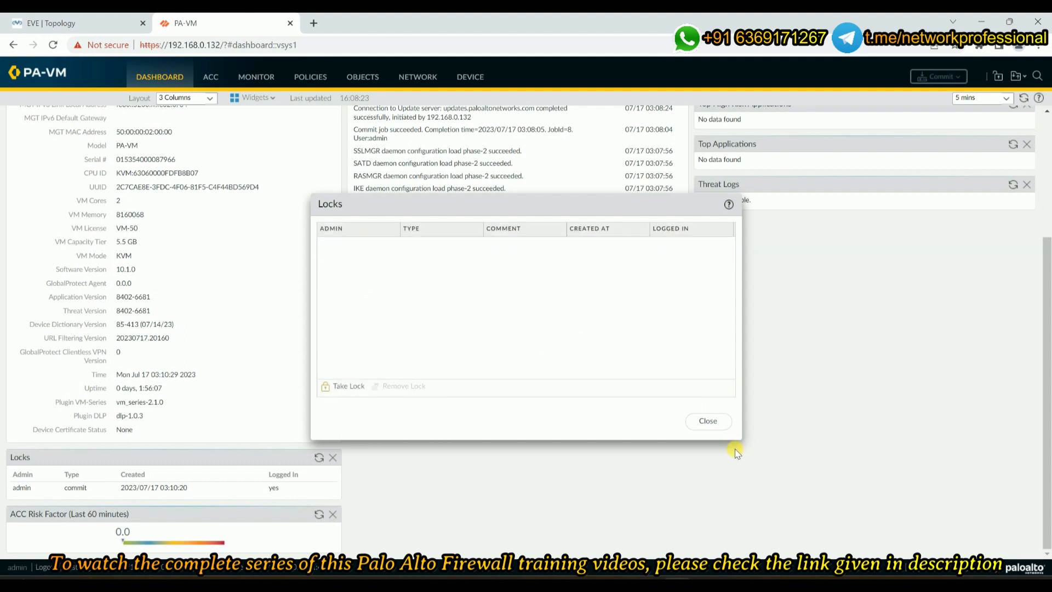
{"action": "left_click", "coordinate": [708, 421]}
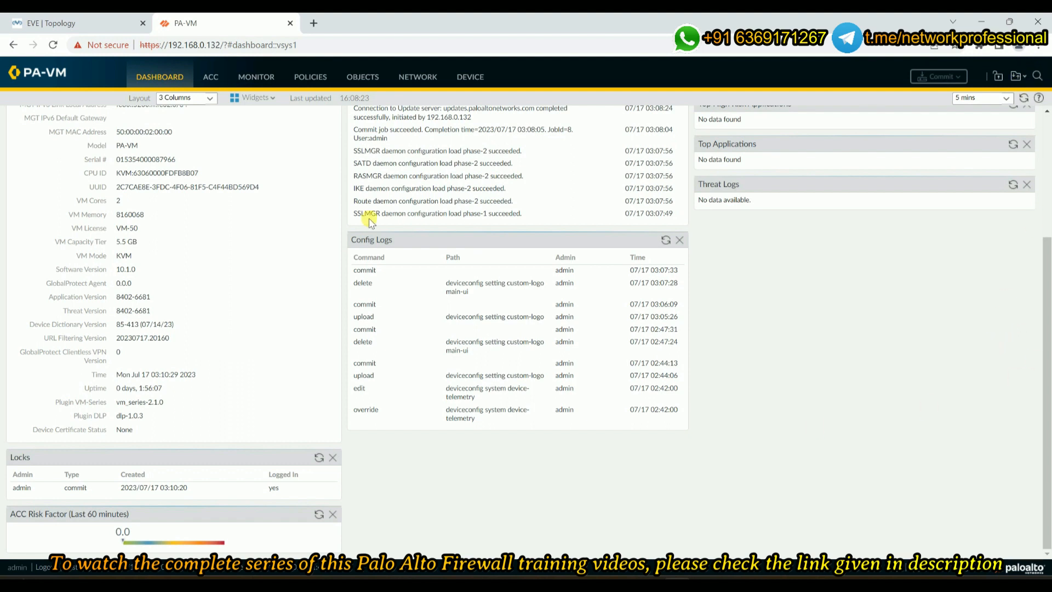
Search the firewall configuration globally for "log", and dismiss the results.
{"action": "left_click", "coordinate": [1035, 78]}
{"action": "type", "text": "log"}
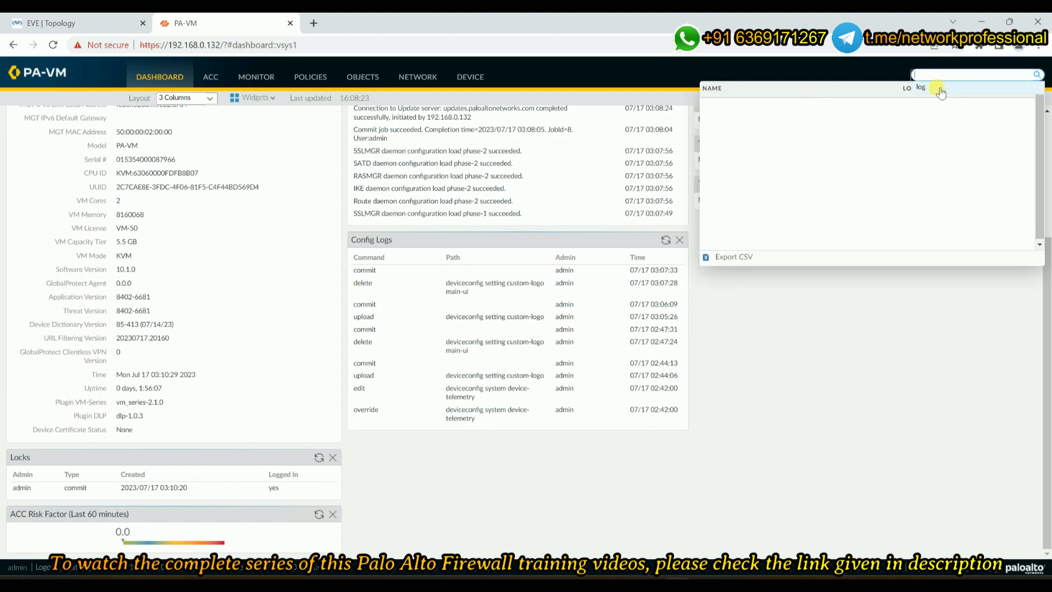
{"action": "type", "text": "log"}
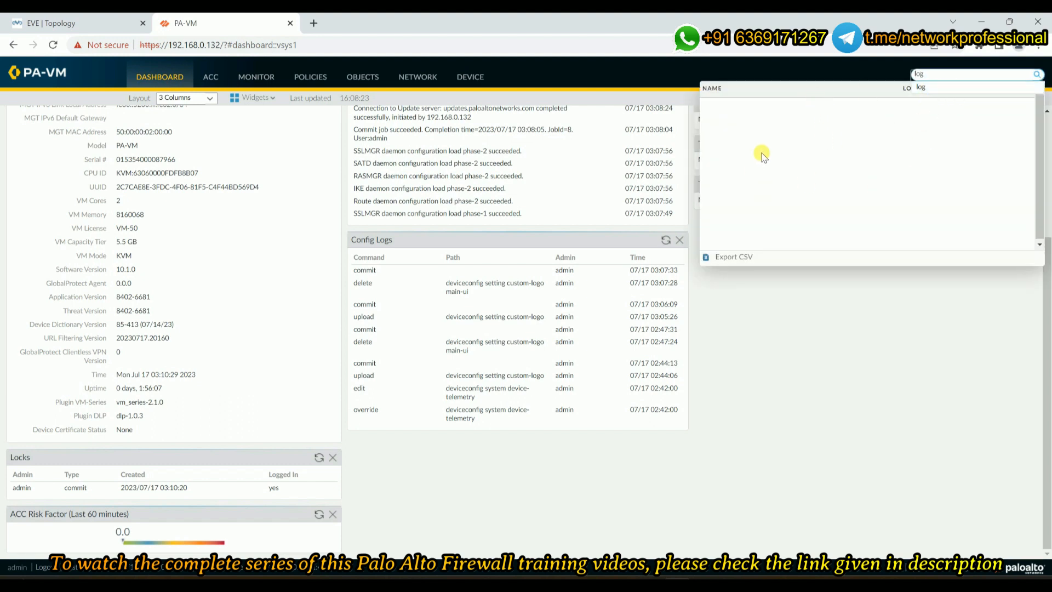
{"action": "key", "text": "Return"}
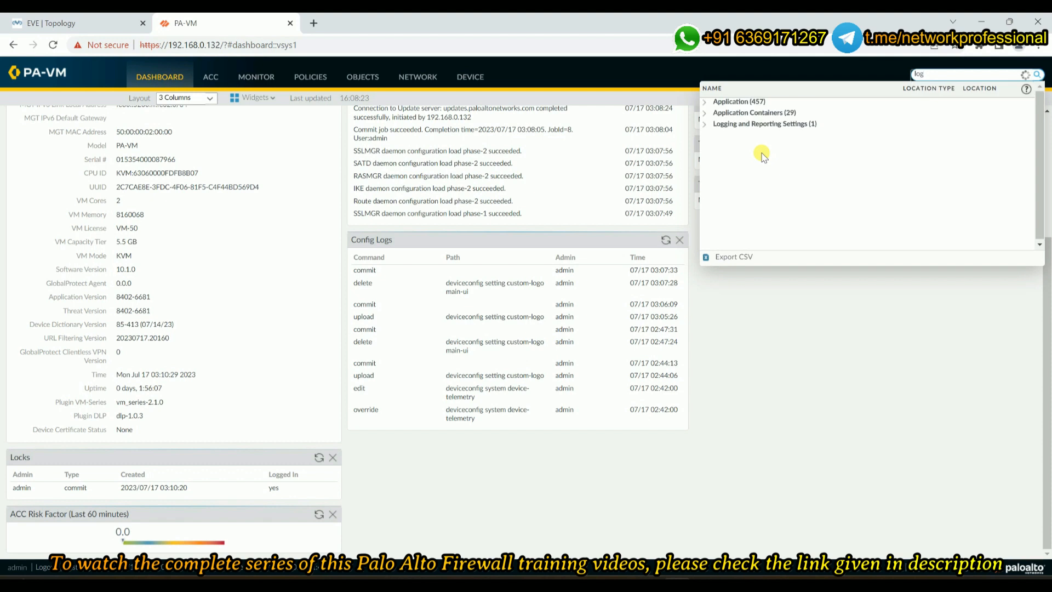
{"action": "left_click", "coordinate": [871, 314]}
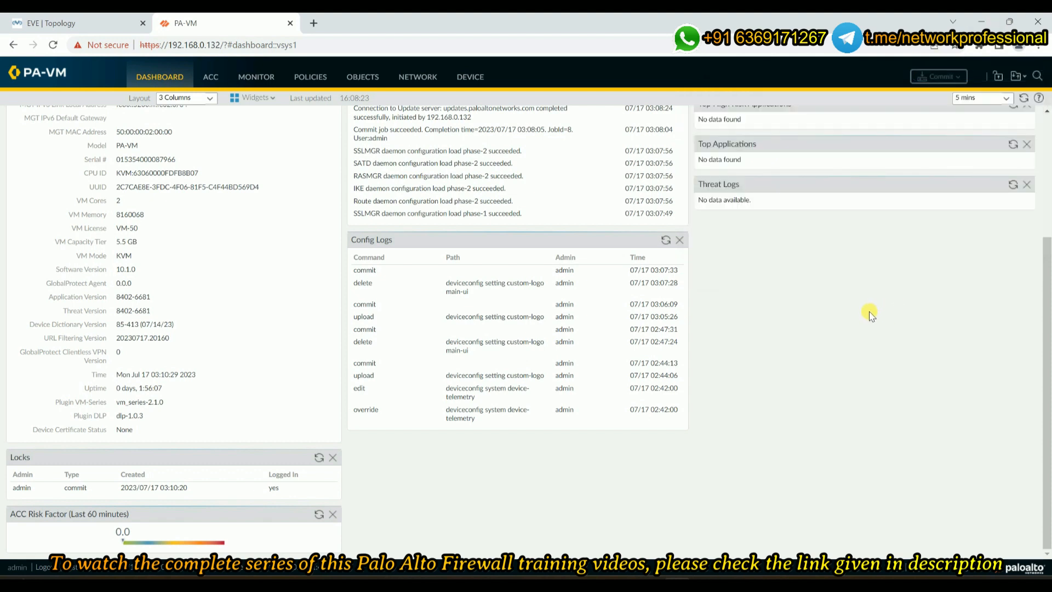